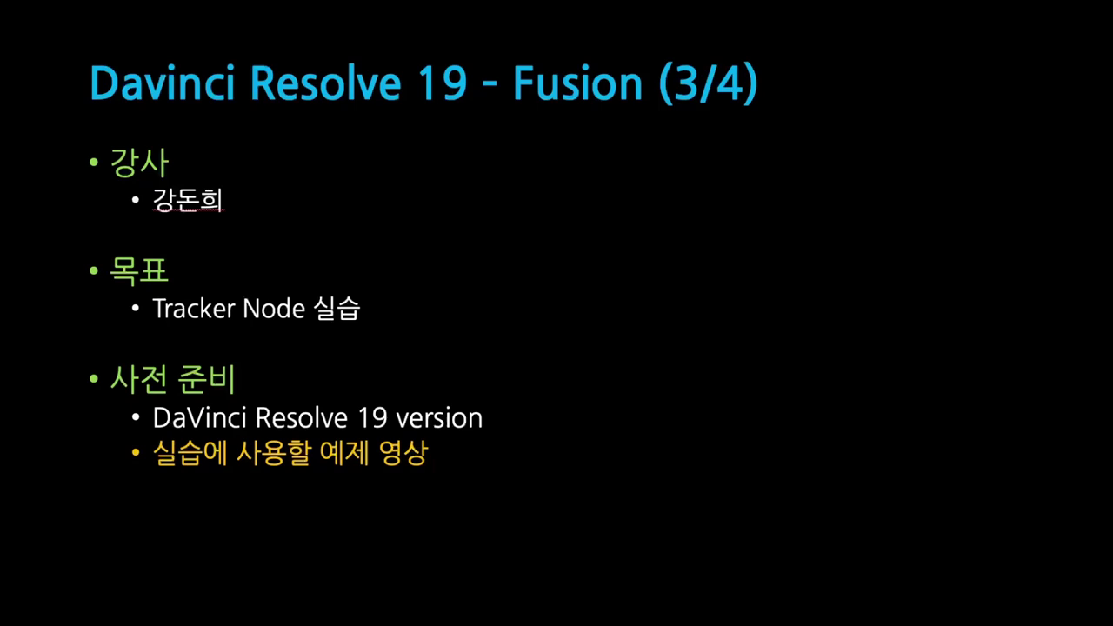
Advance the exercise slide and open Untitled Project from the Project Manager library.
{"action": "left_click", "coordinate": [785, 520]}
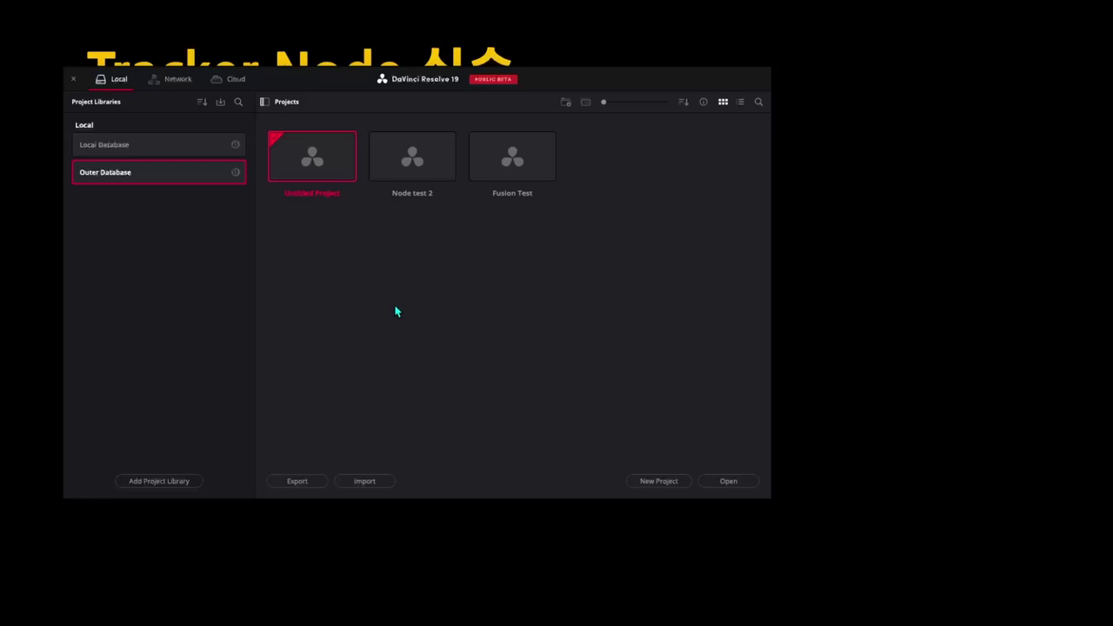
{"action": "double_click", "coordinate": [310, 171]}
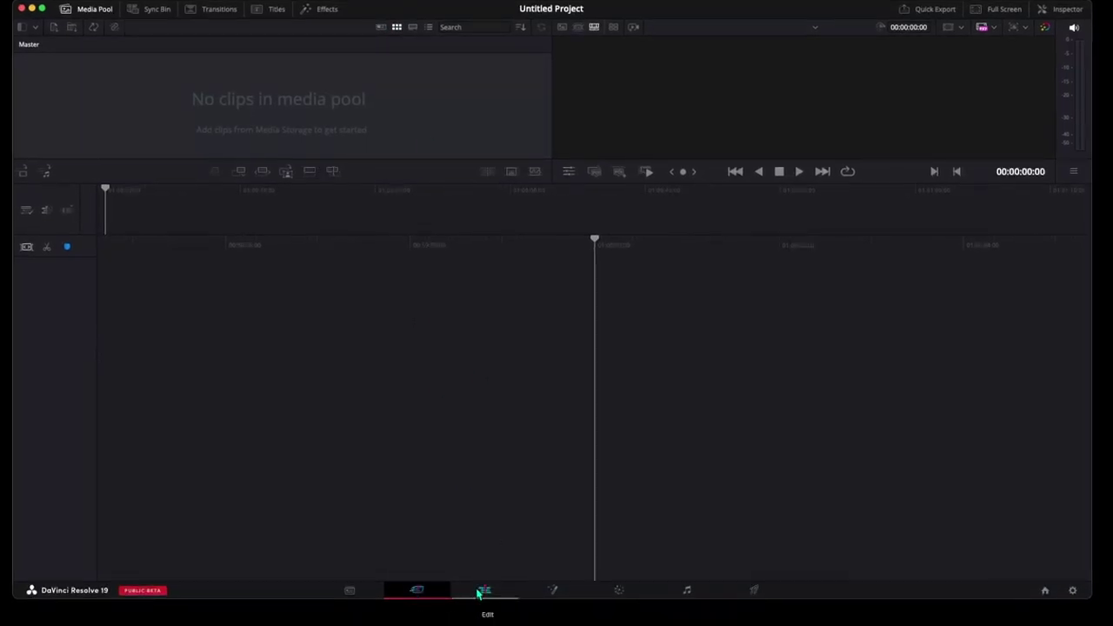
On the Media page, browse to Crucial X6 > OSWintro_Fin_Project > Project Folder > video_source.
{"action": "left_click", "coordinate": [336, 594]}
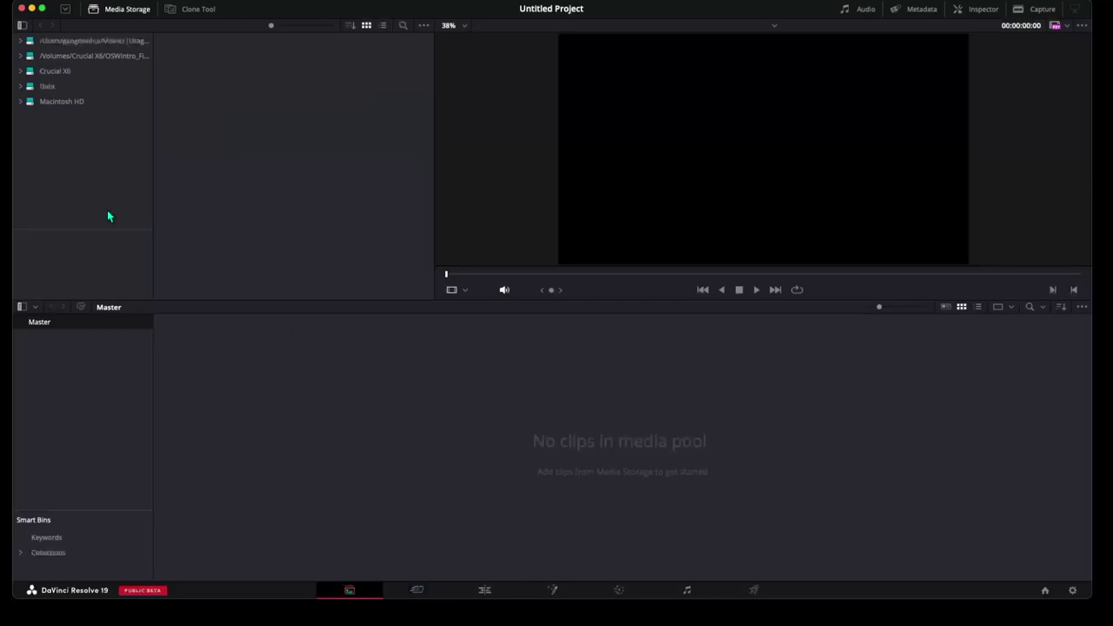
{"action": "left_click", "coordinate": [20, 72]}
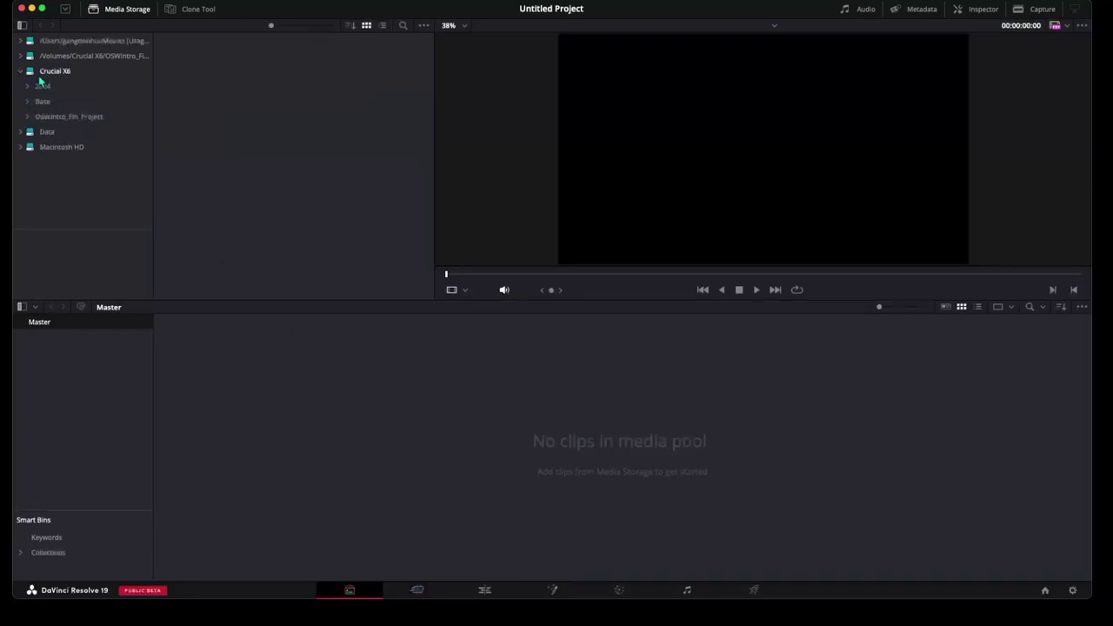
{"action": "left_click", "coordinate": [27, 116]}
{"action": "left_click", "coordinate": [36, 161]}
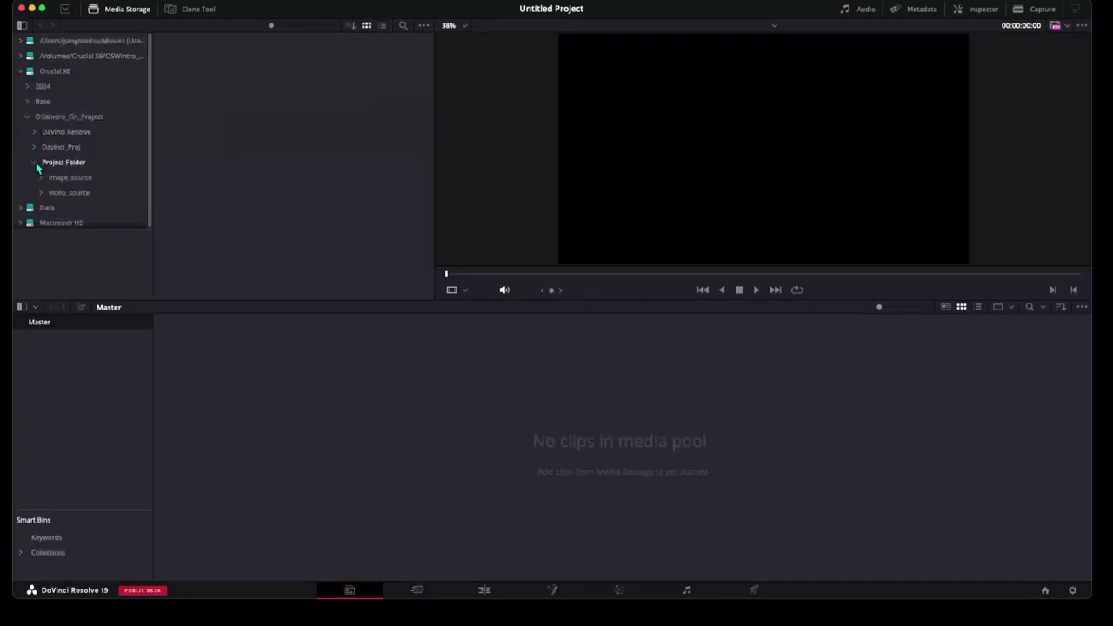
{"action": "left_click", "coordinate": [65, 193]}
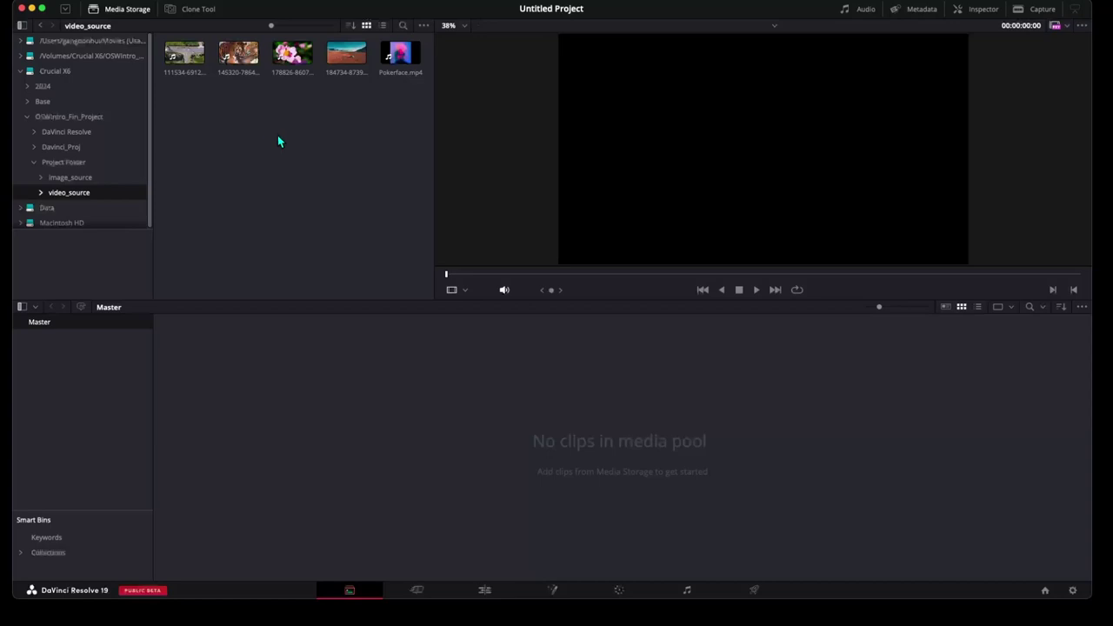
{"action": "left_click_drag", "start_coordinate": [240, 56], "coordinate": [270, 283]}
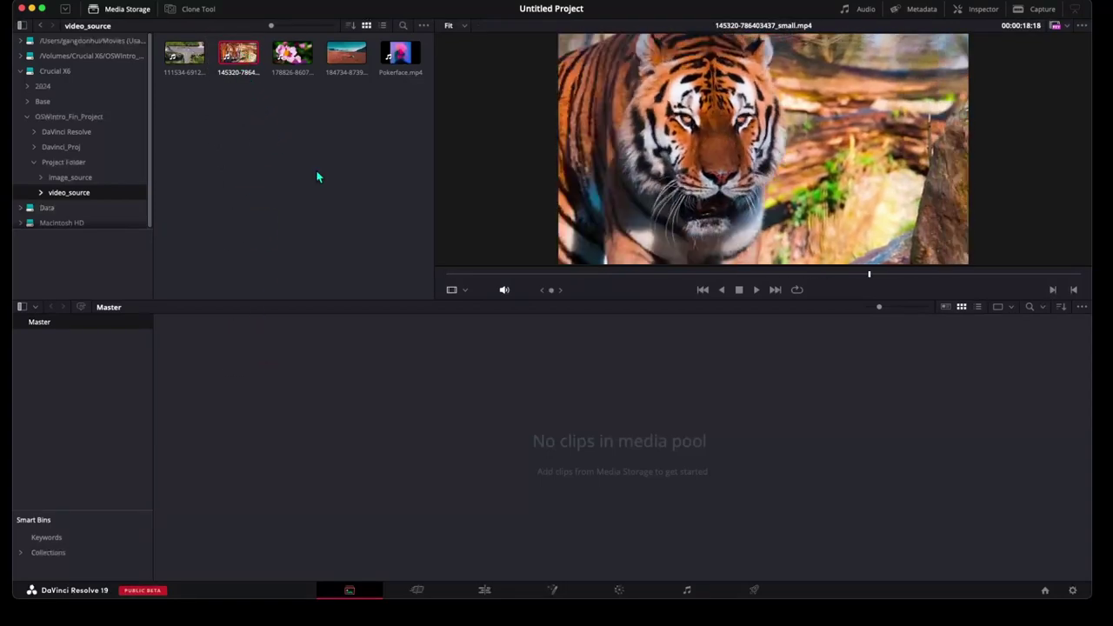
{"action": "left_click_drag", "start_coordinate": [238, 54], "coordinate": [266, 400]}
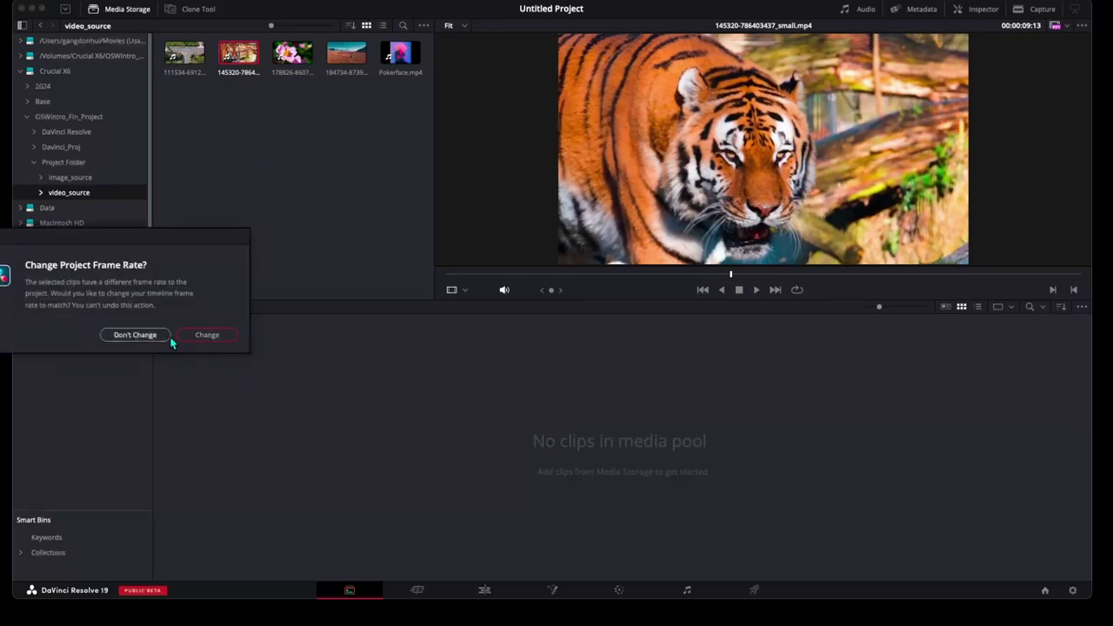
{"action": "left_click", "coordinate": [193, 342]}
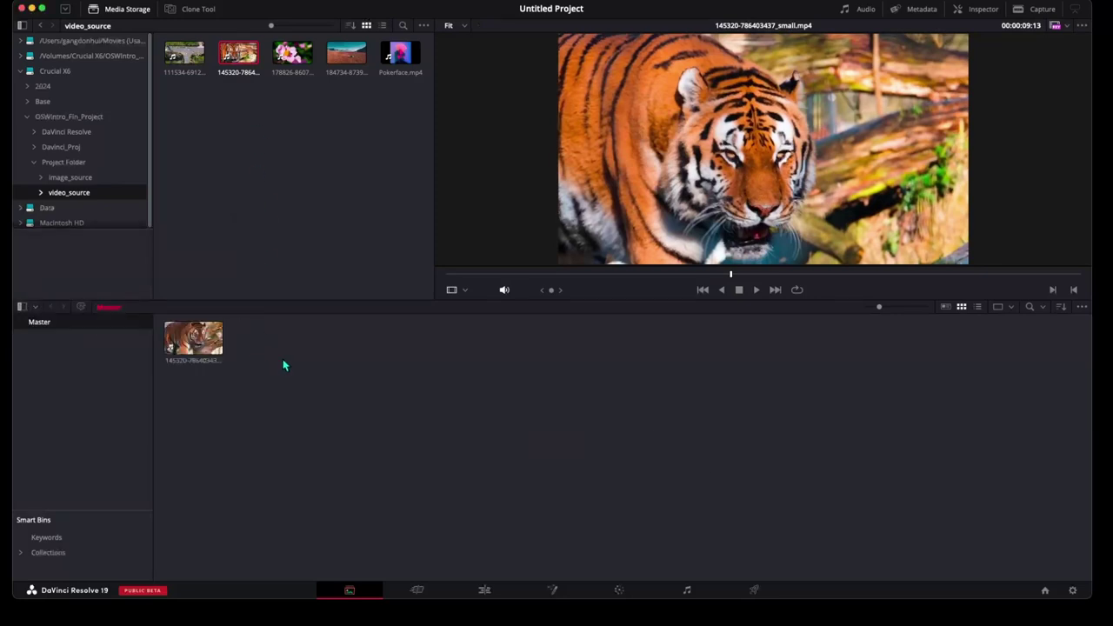
{"action": "left_click", "coordinate": [420, 591]}
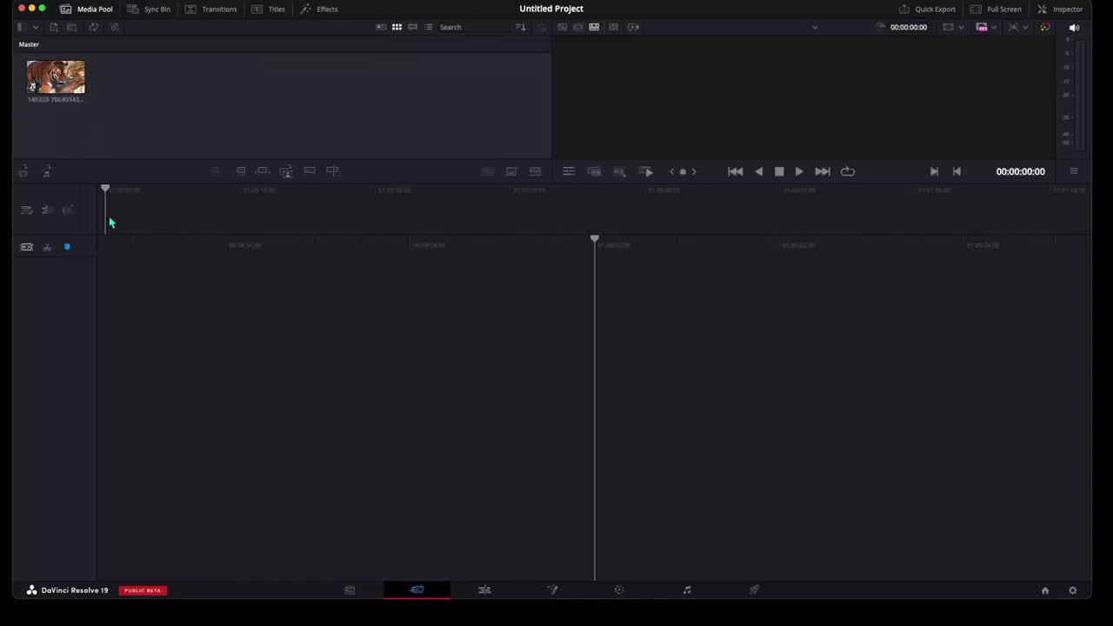
On the Edit page, place the tiger clip onto a new Timeline 1, then go to Fusion.
{"action": "left_click", "coordinate": [484, 591]}
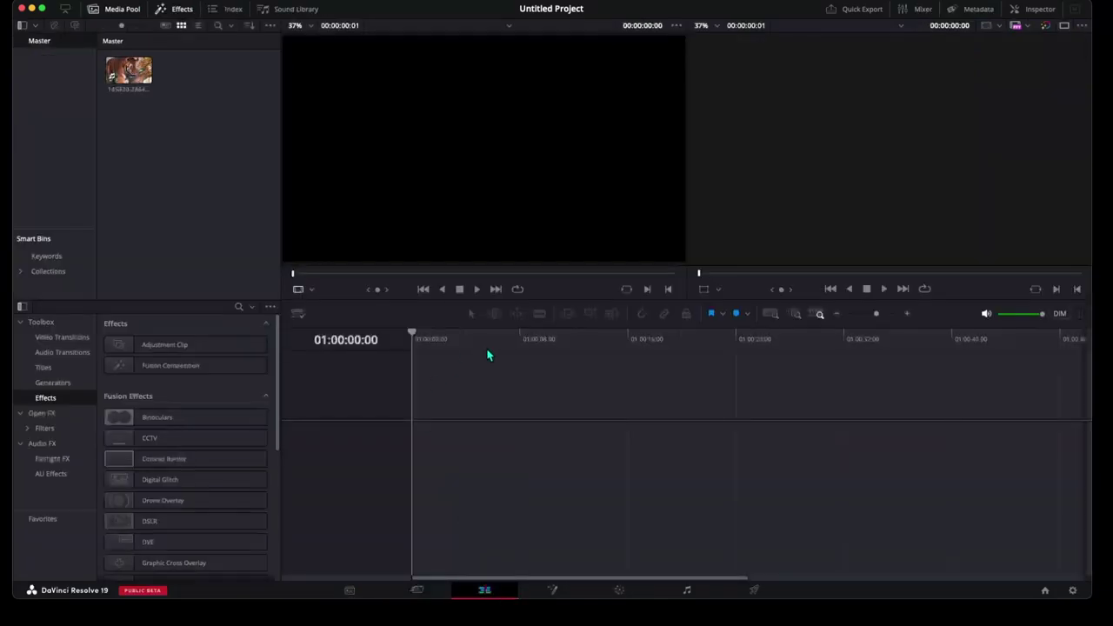
{"action": "left_click", "coordinate": [123, 75]}
{"action": "left_click_drag", "start_coordinate": [123, 75], "coordinate": [415, 442]}
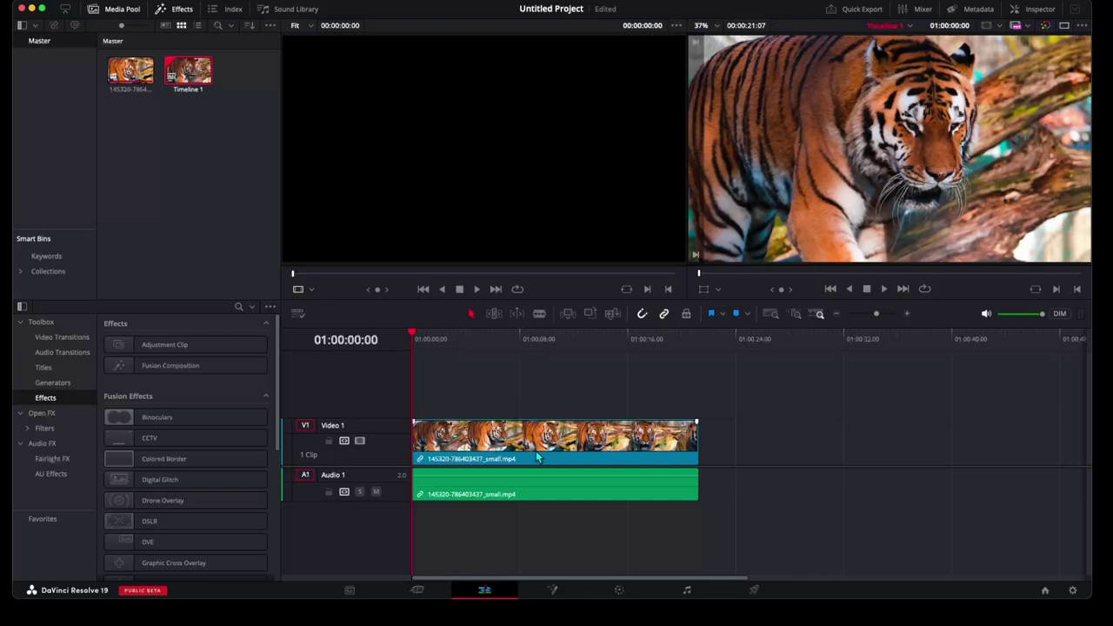
{"action": "left_click", "coordinate": [556, 596]}
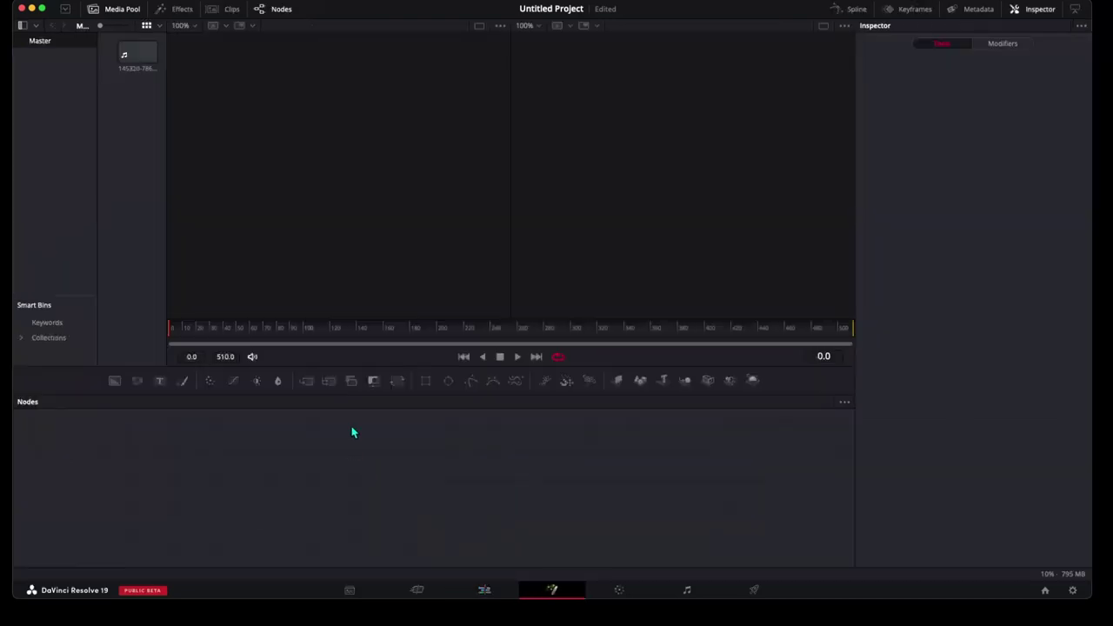
Scrub the tiger clip on the Edit page and park the playhead at 01:00:08:05.
{"action": "right_click", "coordinate": [266, 453]}
{"action": "left_click", "coordinate": [253, 450]}
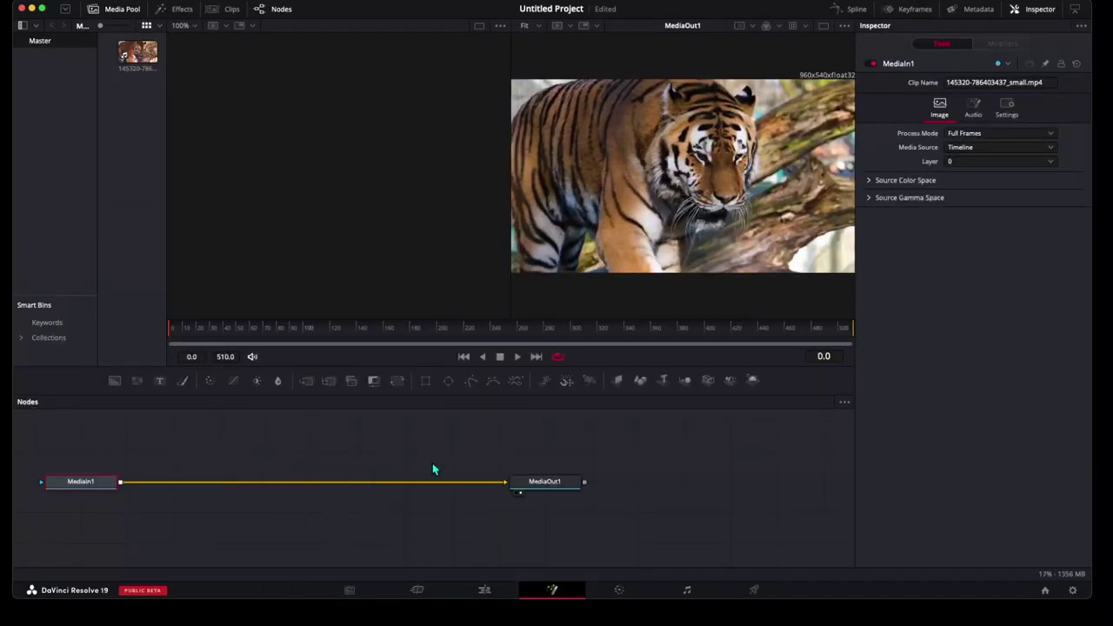
{"action": "left_click", "coordinate": [484, 592]}
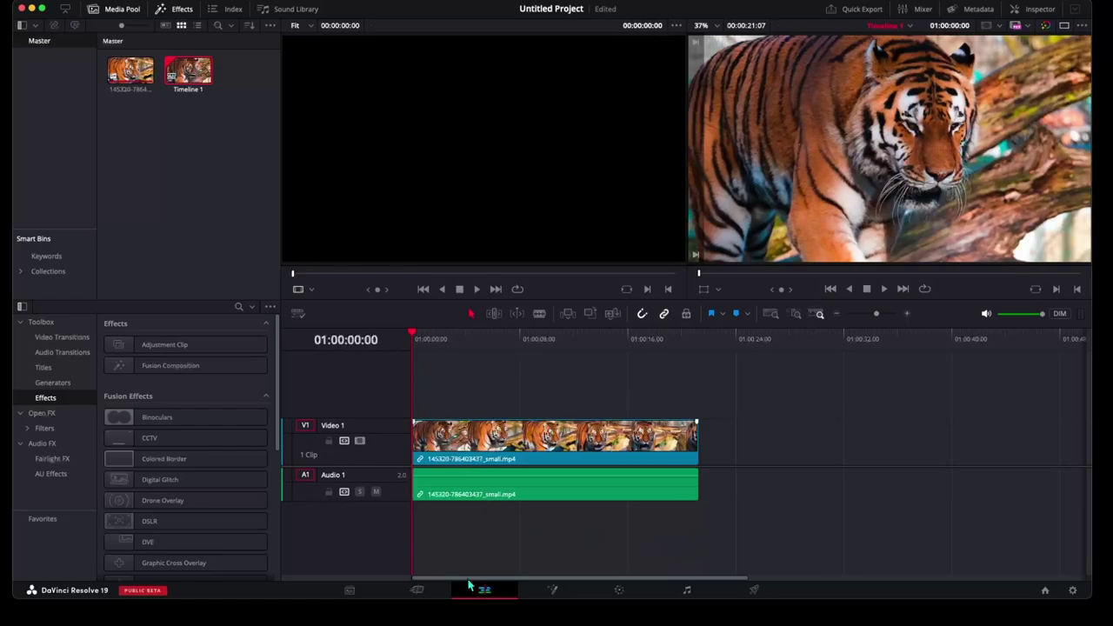
{"action": "mouse_move", "coordinate": [426, 352]}
{"action": "left_mouse_down"}
{"action": "mouse_move", "coordinate": [529, 415]}
{"action": "mouse_move", "coordinate": [701, 416]}
{"action": "mouse_move", "coordinate": [399, 421]}
{"action": "left_mouse_up"}
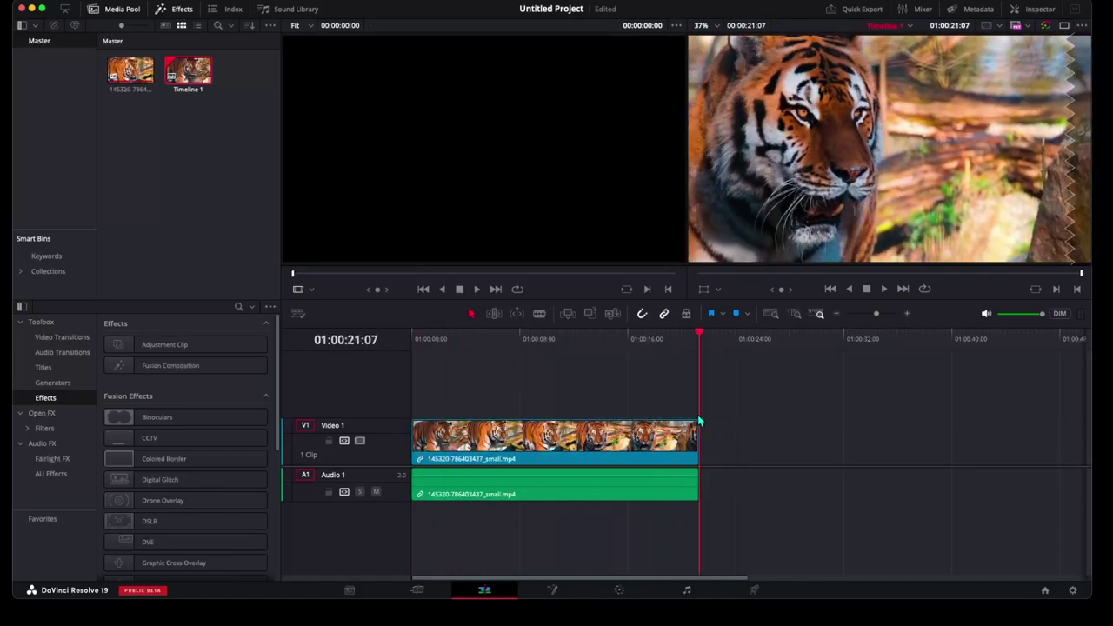
{"action": "left_click", "coordinate": [560, 597]}
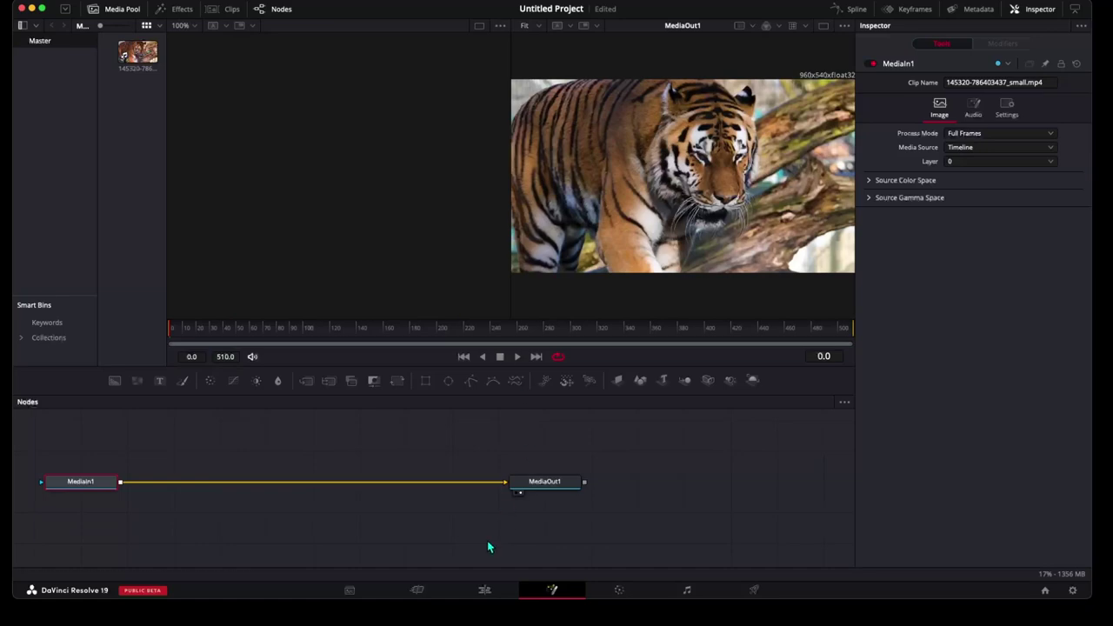
{"action": "left_click", "coordinate": [484, 590]}
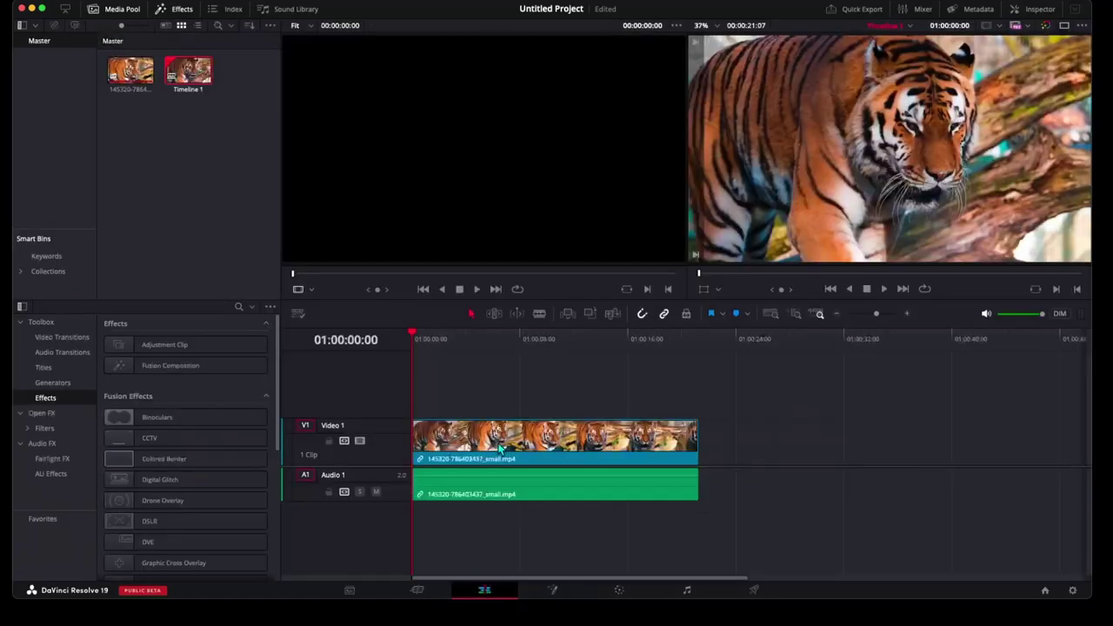
{"action": "left_click_drag", "start_coordinate": [448, 367], "coordinate": [522, 383]}
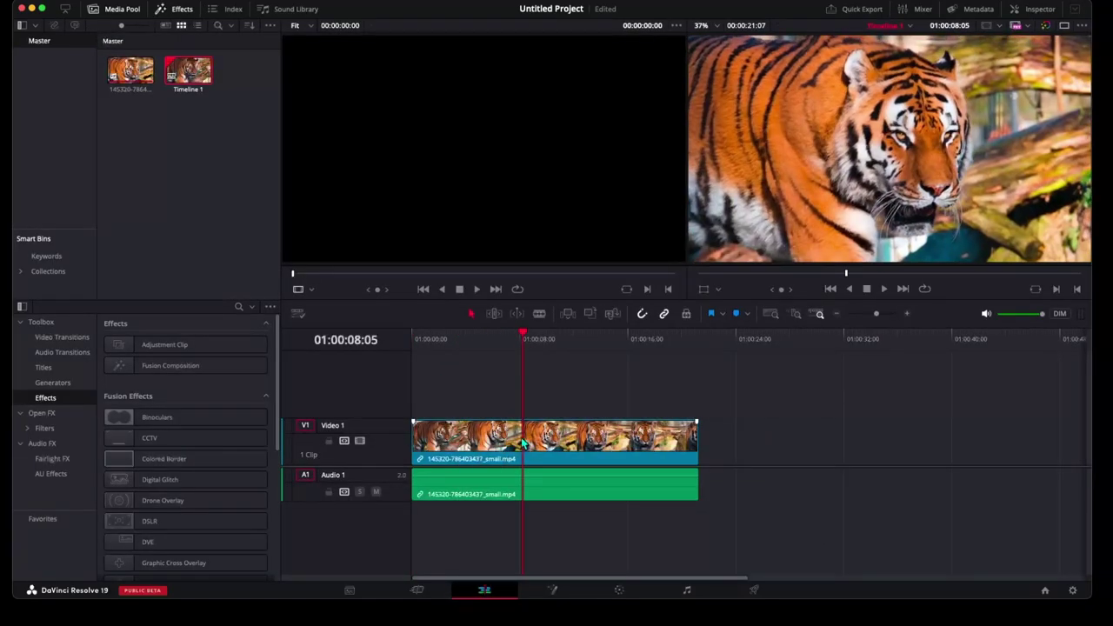
Open the tiger clip on V1 in the Fusion page from its context menu.
{"action": "right_click", "coordinate": [474, 432]}
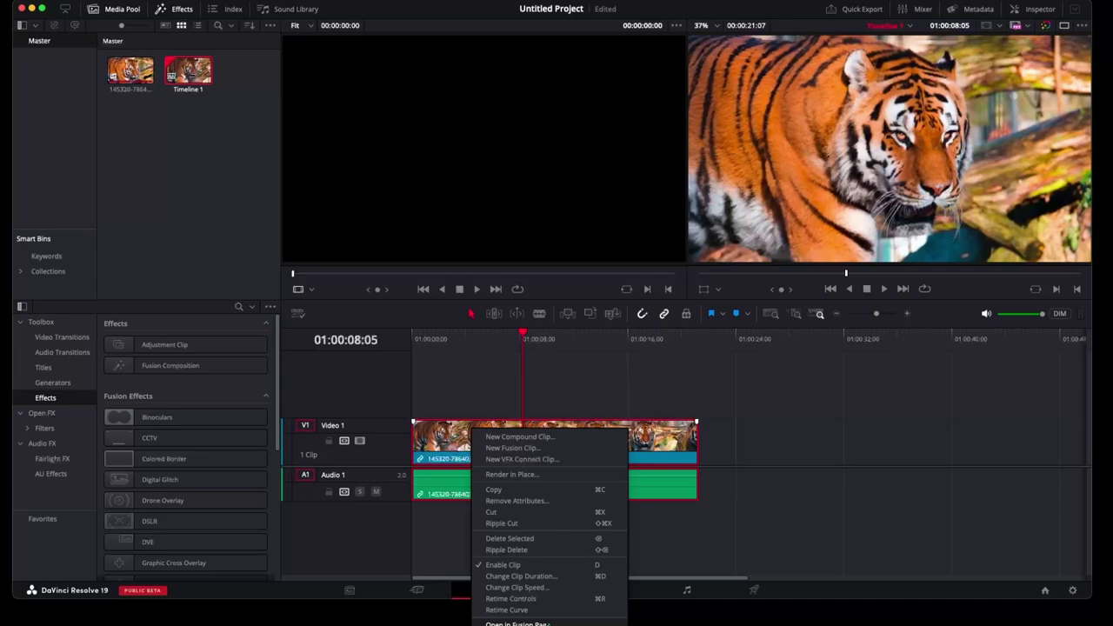
{"action": "left_click", "coordinate": [522, 624]}
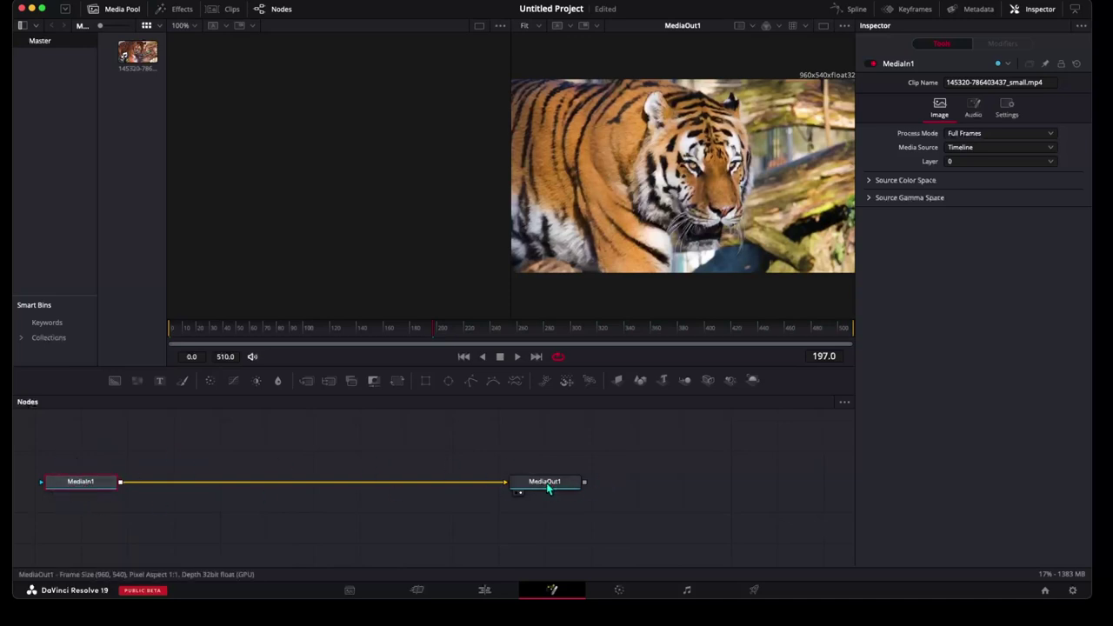
Move MediaOut1 far right of MediaIn1 in the Nodes panel and save with Ctrl+S.
{"action": "left_click_drag", "start_coordinate": [548, 489], "coordinate": [780, 489]}
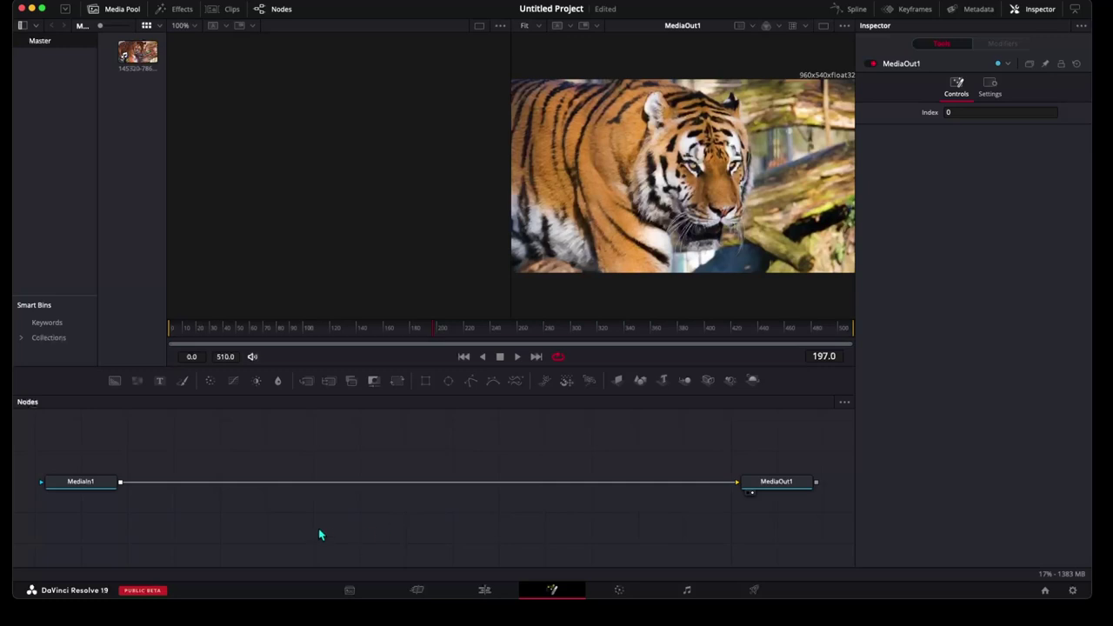
{"action": "key", "text": "ctrl+s"}
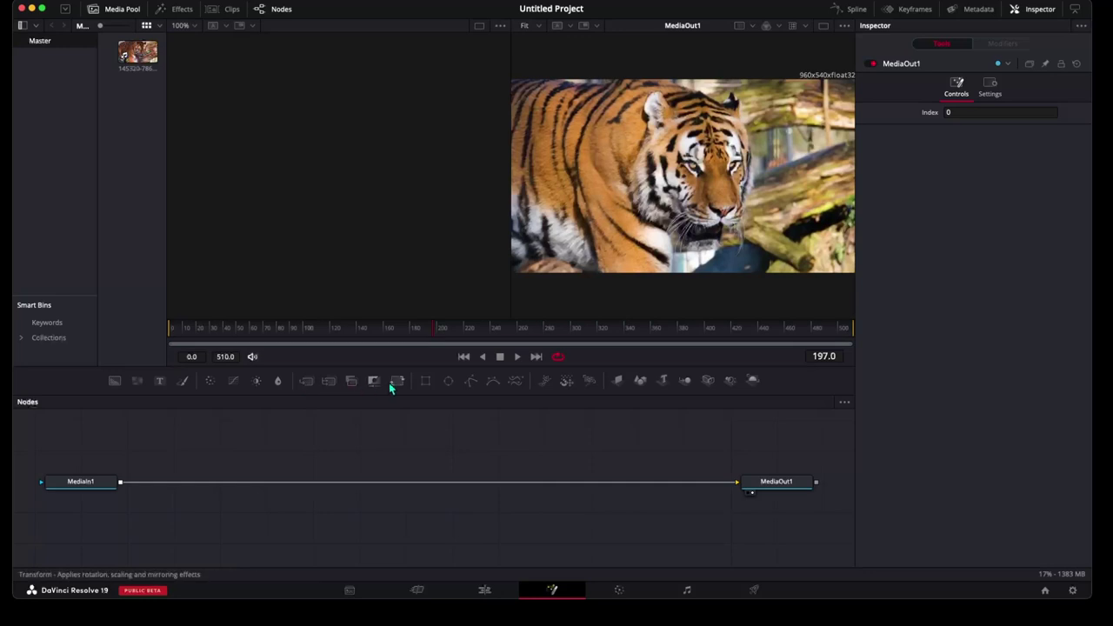
Browse the node editor's Add Tool menu, then bring up the Select Tool dialog with Shift+Space.
{"action": "right_click", "coordinate": [288, 434]}
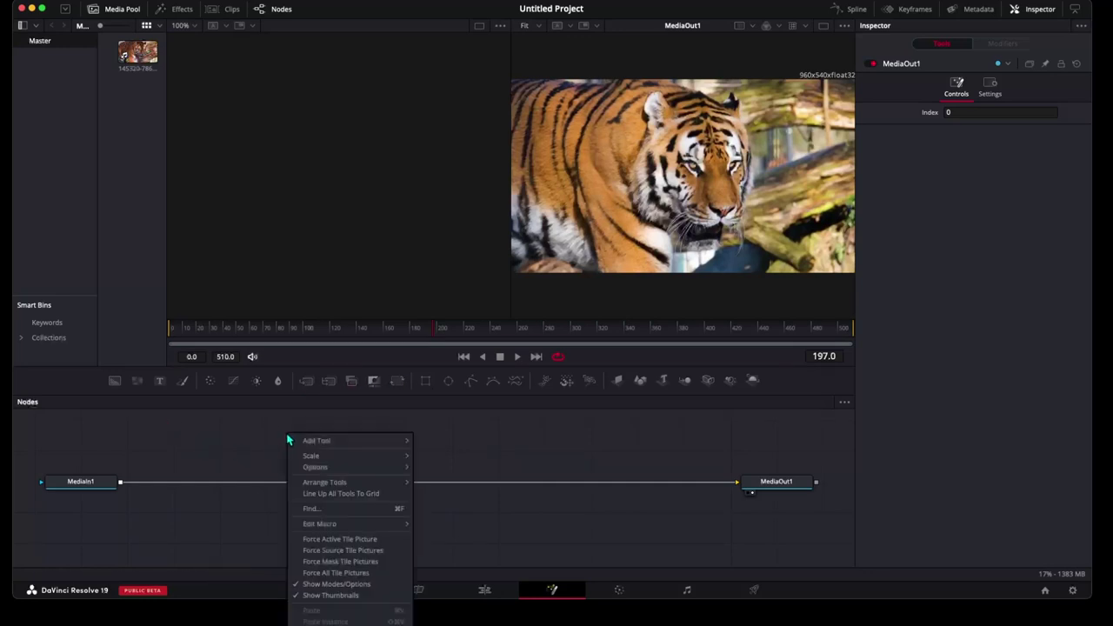
{"action": "mouse_move", "coordinate": [315, 442]}
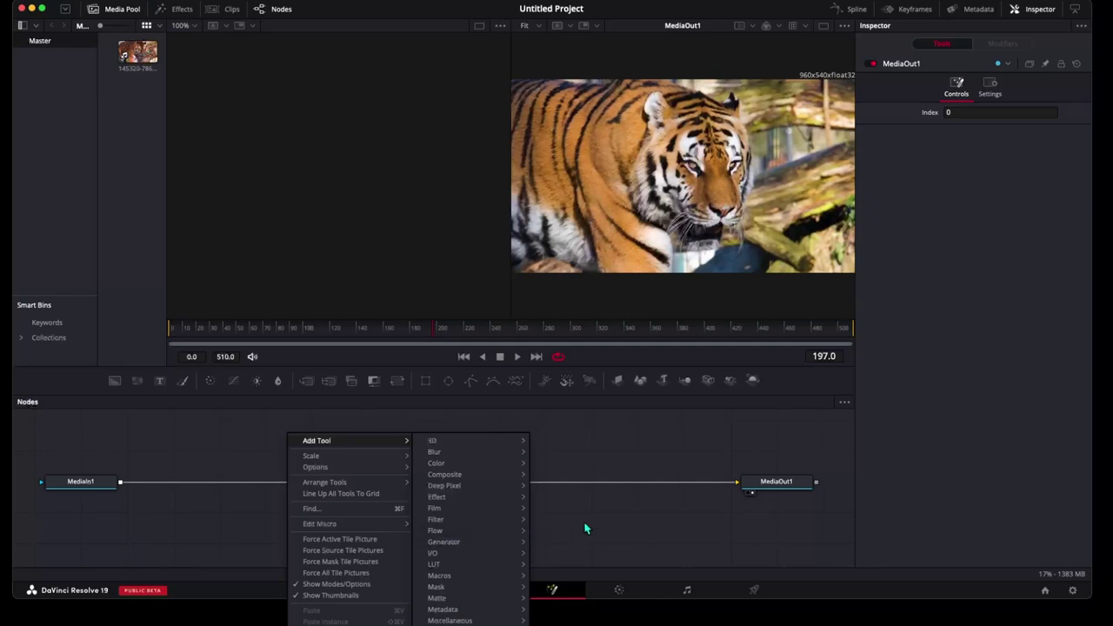
{"action": "left_click", "coordinate": [516, 462]}
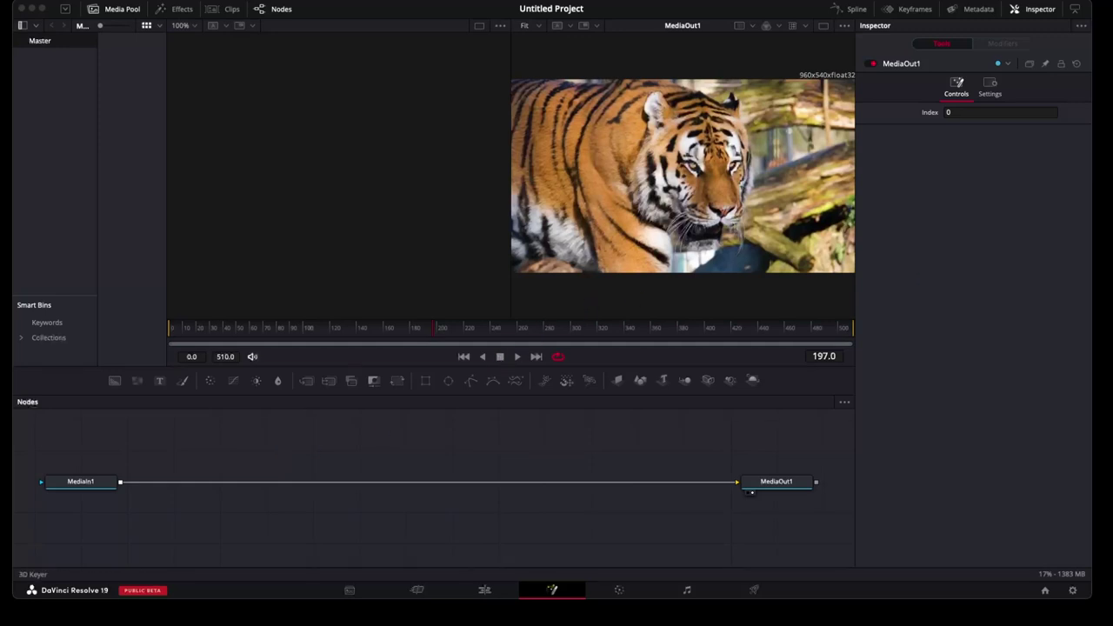
{"action": "key", "text": "shift+space"}
Search 'Tracker' in Select Tool, add Tracker1, and place it above the MediaIn1–MediaOut1 link.
{"action": "left_click_drag", "start_coordinate": [441, 275], "coordinate": [348, 189]}
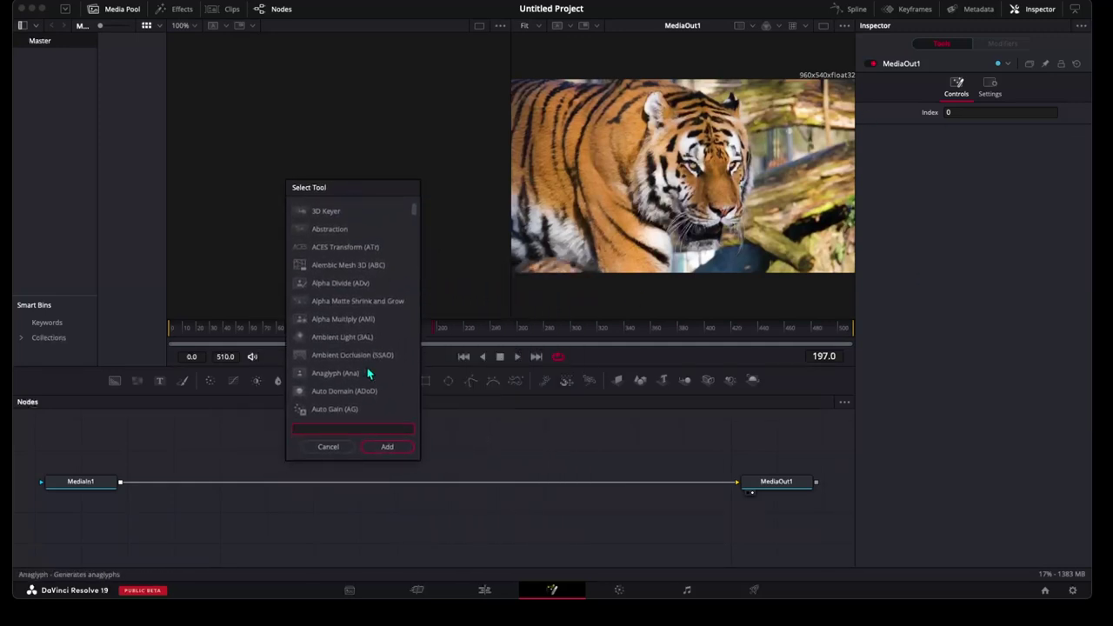
{"action": "type", "text": "ai"}
{"action": "key", "text": "BackSpace"}
{"action": "key", "text": "BackSpace"}
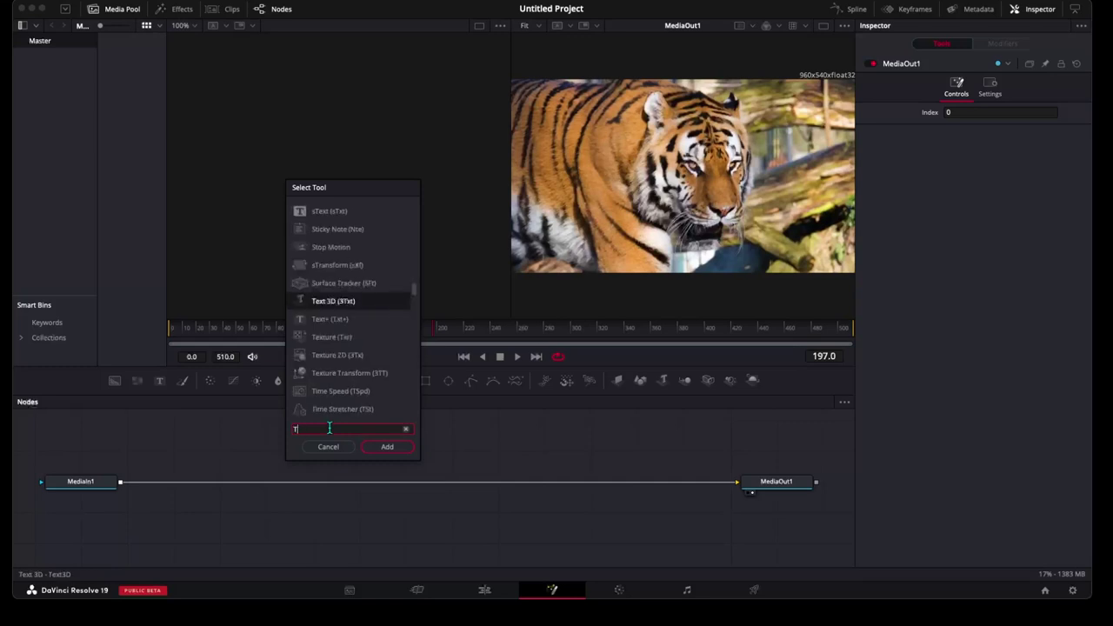
{"action": "type", "text": "Tracker"}
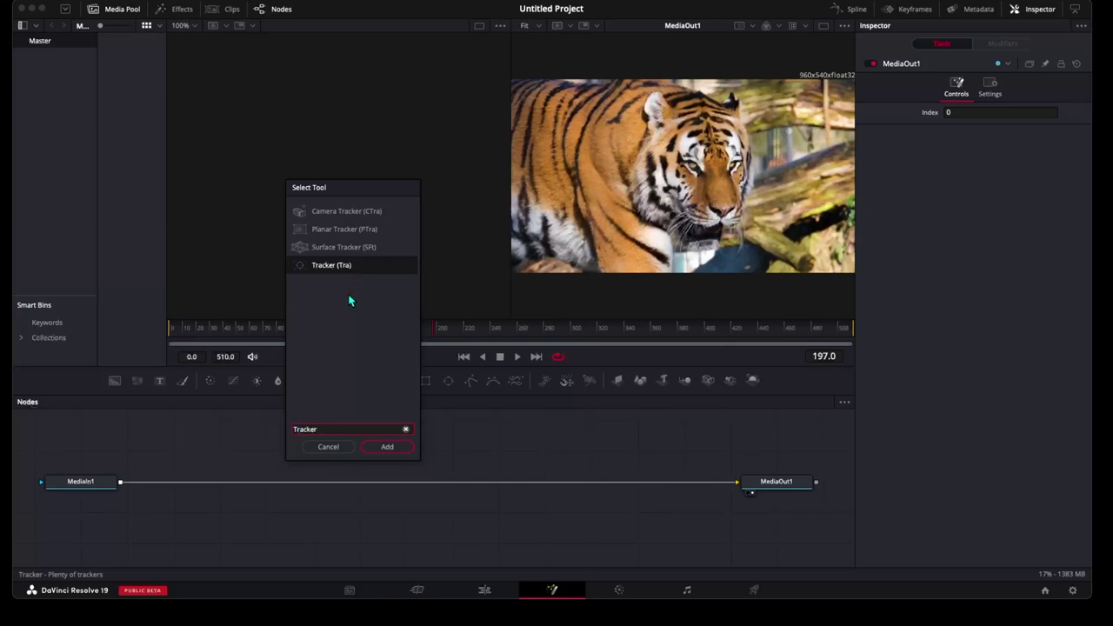
{"action": "left_click", "coordinate": [387, 448]}
{"action": "left_click_drag", "start_coordinate": [335, 456], "coordinate": [428, 457]}
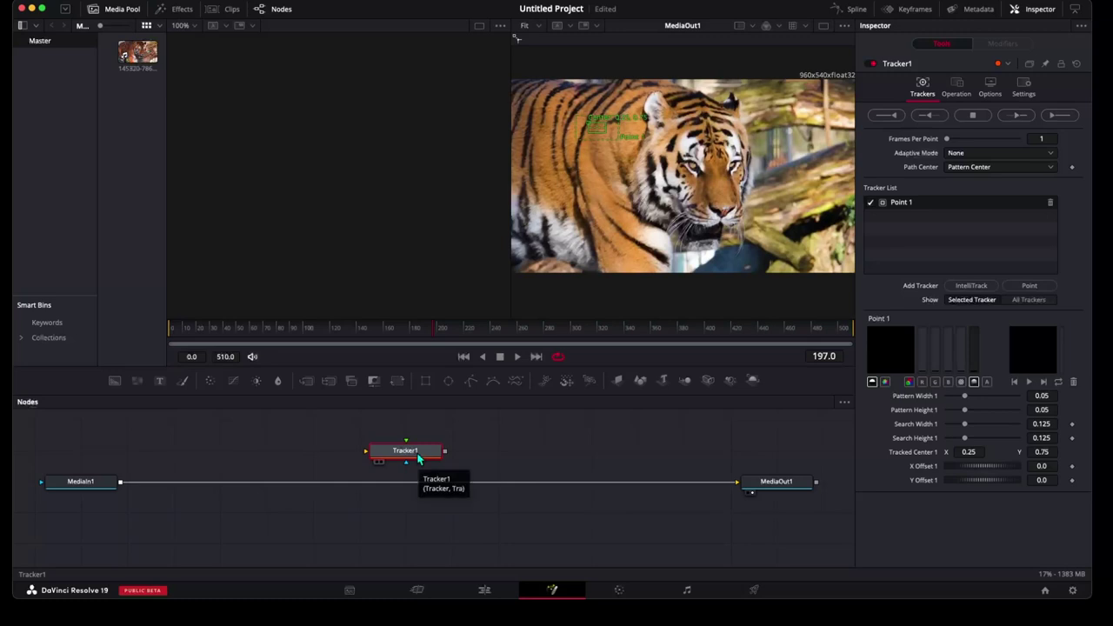
Drag Tracker1 onto the MediaIn1–MediaOut1 link so it splices between them.
{"action": "left_click_drag", "start_coordinate": [435, 459], "coordinate": [421, 470]}
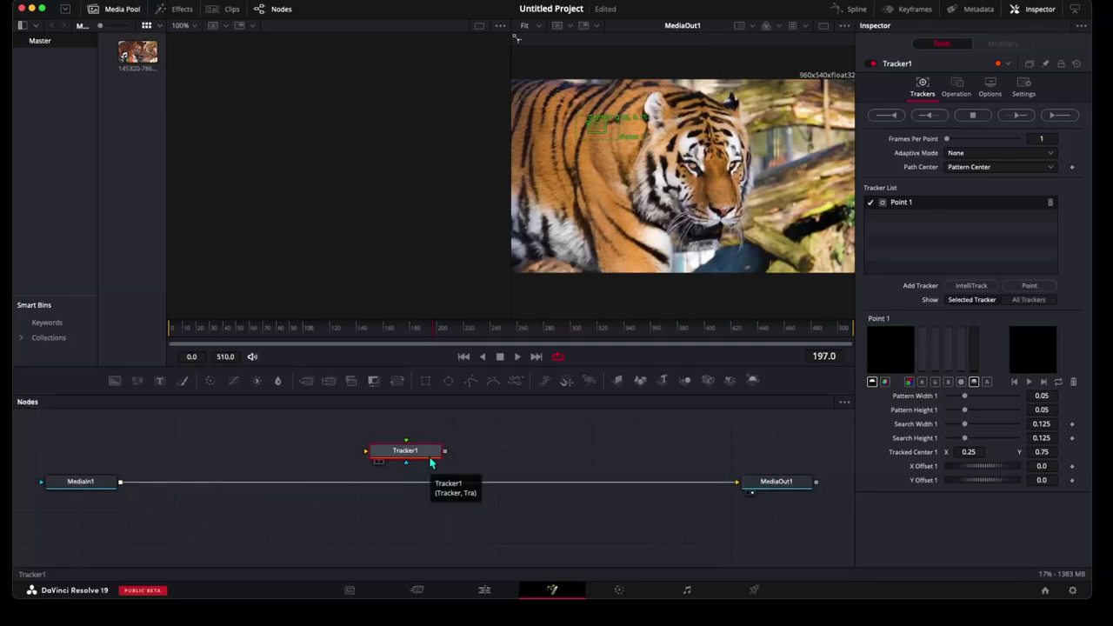
{"action": "mouse_move", "coordinate": [427, 454]}
{"action": "left_mouse_down"}
{"action": "mouse_move", "coordinate": [456, 455]}
{"action": "mouse_move", "coordinate": [438, 489]}
{"action": "left_mouse_up"}
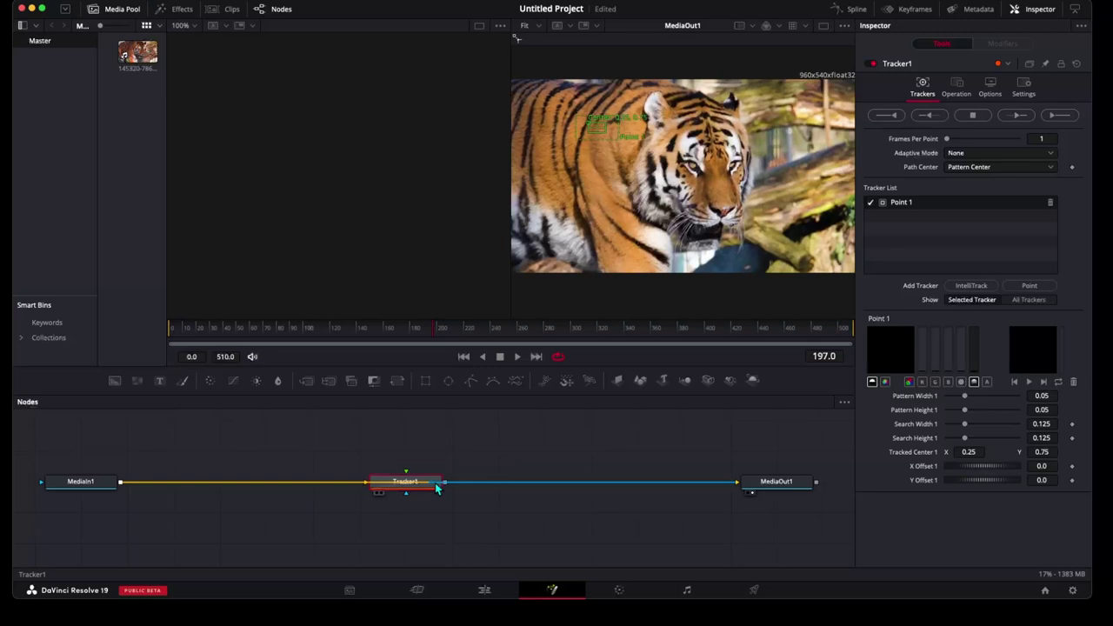
{"action": "mouse_move", "coordinate": [442, 481]}
{"action": "left_mouse_down"}
{"action": "mouse_move", "coordinate": [454, 531]}
{"action": "mouse_move", "coordinate": [452, 477]}
{"action": "mouse_move", "coordinate": [451, 512]}
{"action": "left_mouse_up"}
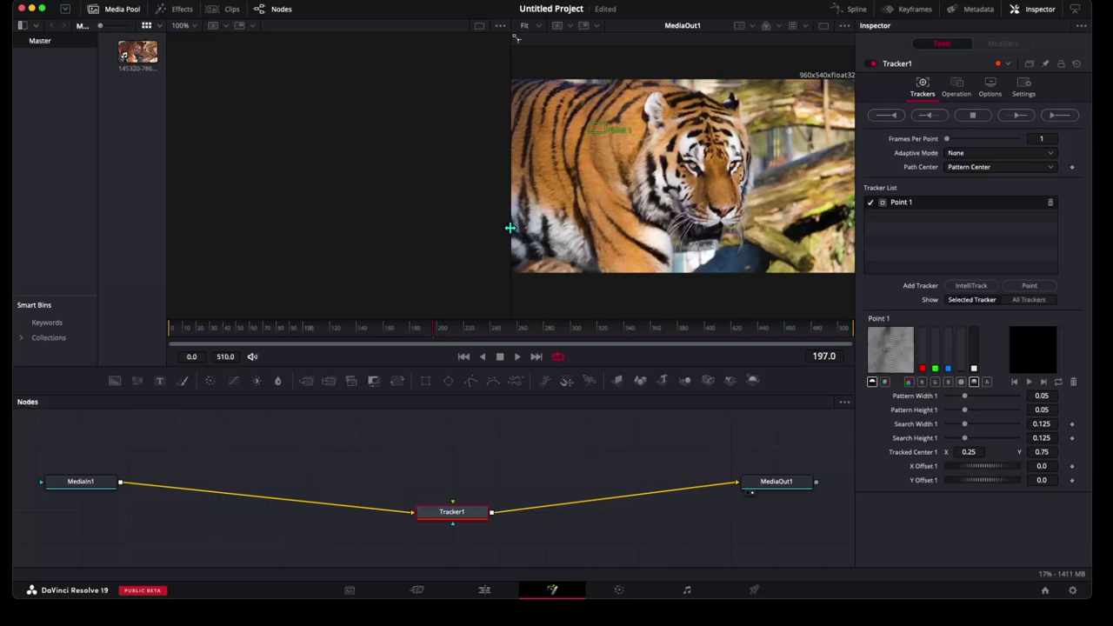
Widen the viewer and drag Tracker1's Point 1 pattern box onto the tiger's eye.
{"action": "left_click_drag", "start_coordinate": [511, 228], "coordinate": [424, 228]}
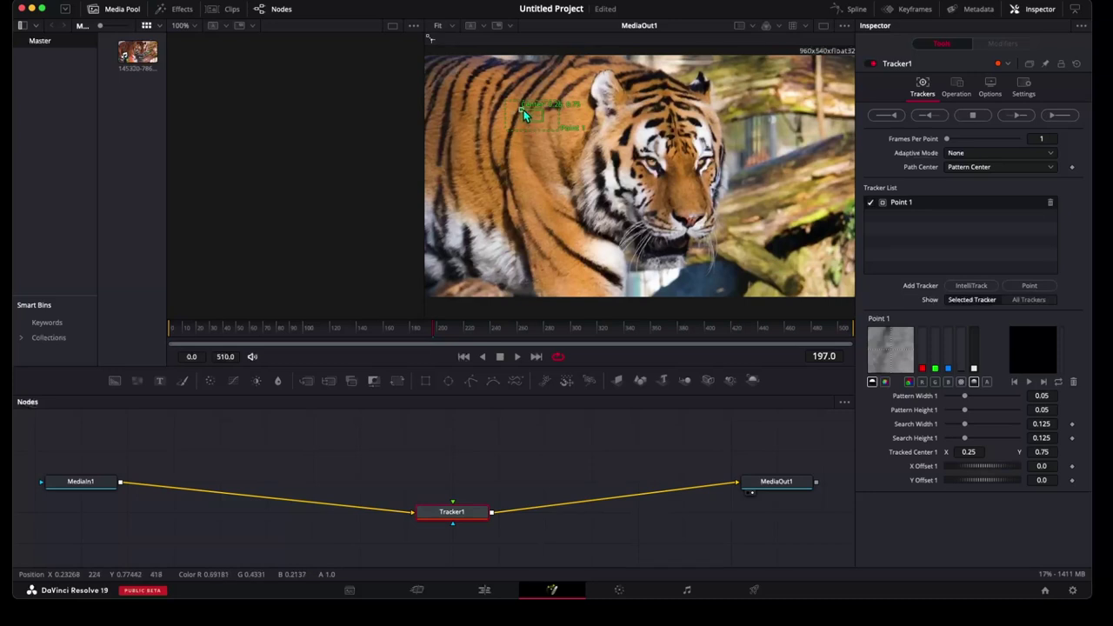
{"action": "mouse_move", "coordinate": [524, 109]}
{"action": "left_mouse_down"}
{"action": "mouse_move", "coordinate": [673, 168]}
{"action": "mouse_move", "coordinate": [646, 202]}
{"action": "mouse_move", "coordinate": [587, 151]}
{"action": "mouse_move", "coordinate": [696, 180]}
{"action": "mouse_move", "coordinate": [702, 223]}
{"action": "mouse_move", "coordinate": [689, 160]}
{"action": "mouse_move", "coordinate": [643, 146]}
{"action": "mouse_move", "coordinate": [663, 126]}
{"action": "mouse_move", "coordinate": [634, 153]}
{"action": "mouse_move", "coordinate": [559, 173]}
{"action": "mouse_move", "coordinate": [616, 165]}
{"action": "mouse_move", "coordinate": [633, 176]}
{"action": "mouse_move", "coordinate": [642, 157]}
{"action": "left_mouse_up"}
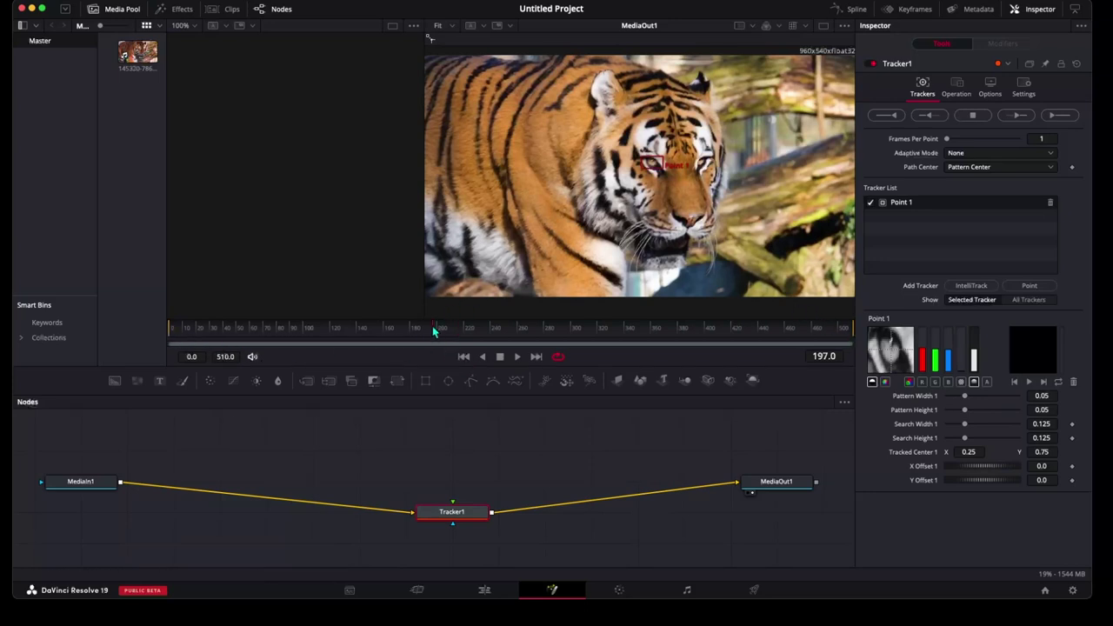
Scrub and play the tiger clip to follow the eye's motion, parking the playhead at frame 239.
{"action": "left_click_drag", "start_coordinate": [438, 335], "coordinate": [437, 335]}
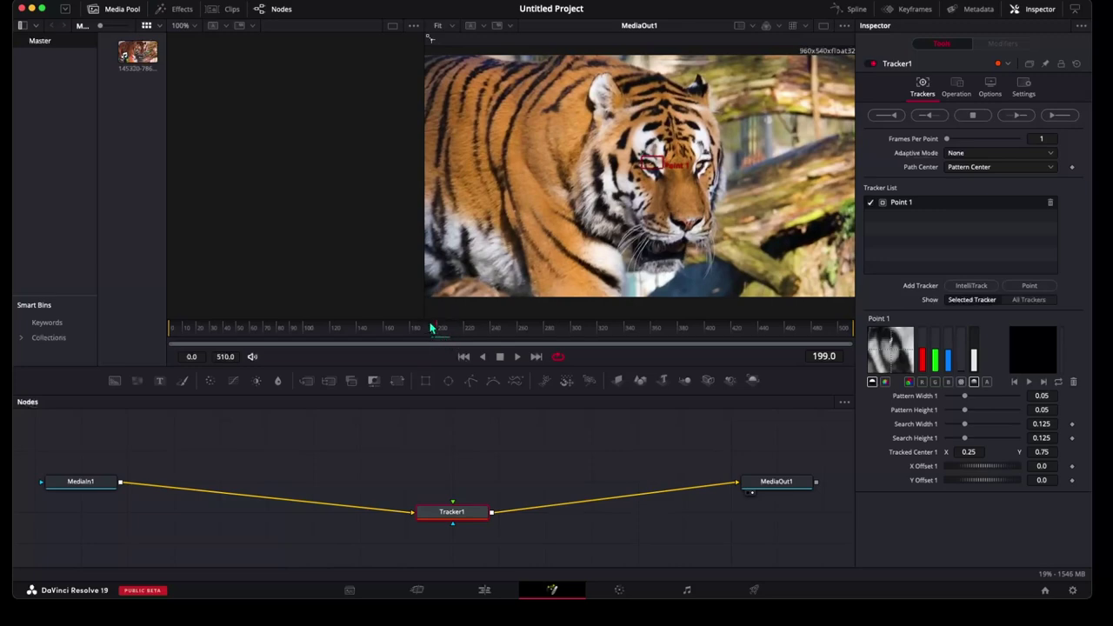
{"action": "mouse_move", "coordinate": [438, 337]}
{"action": "left_mouse_down"}
{"action": "mouse_move", "coordinate": [181, 330]}
{"action": "mouse_move", "coordinate": [855, 330]}
{"action": "mouse_move", "coordinate": [181, 330]}
{"action": "mouse_move", "coordinate": [802, 330]}
{"action": "mouse_move", "coordinate": [451, 333]}
{"action": "left_mouse_up"}
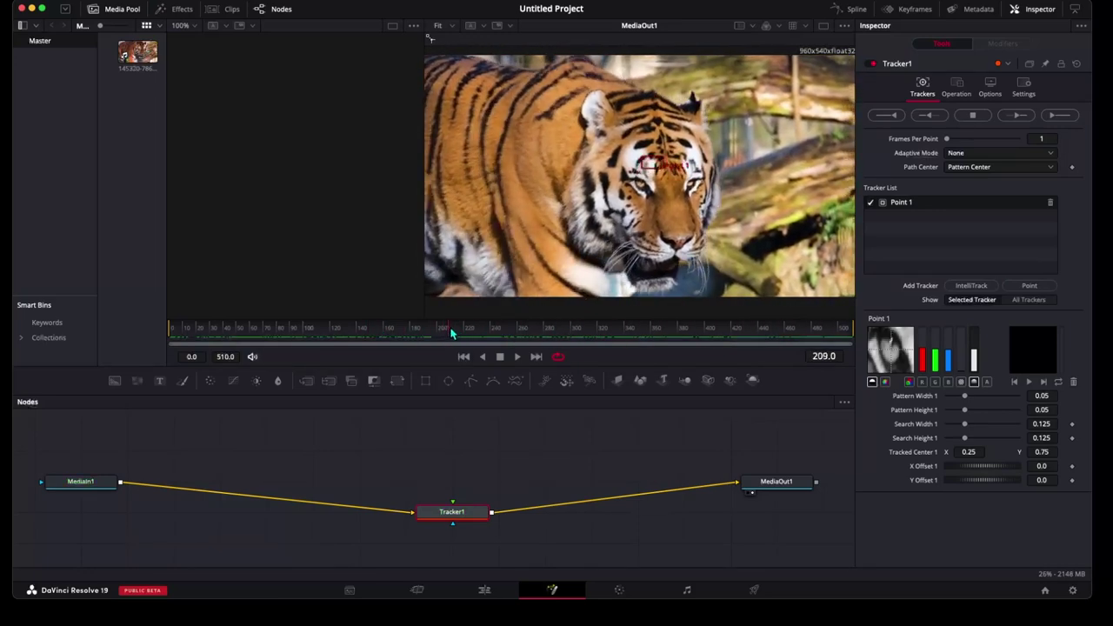
{"action": "key", "text": "space"}
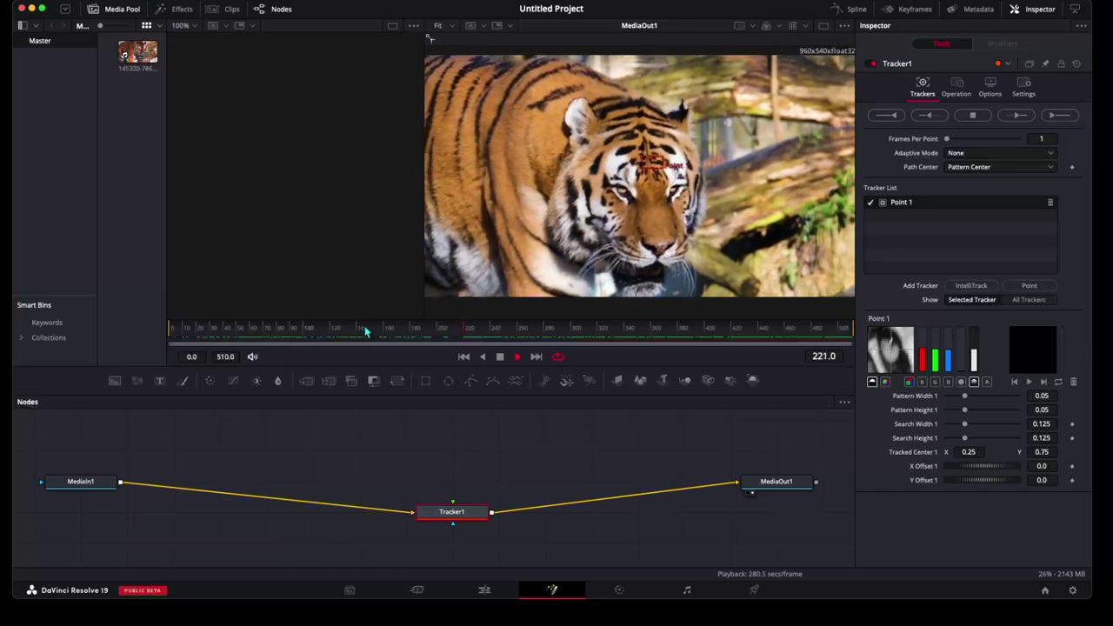
{"action": "mouse_move", "coordinate": [474, 335]}
{"action": "left_mouse_down"}
{"action": "mouse_move", "coordinate": [209, 341]}
{"action": "mouse_move", "coordinate": [508, 337]}
{"action": "left_mouse_up"}
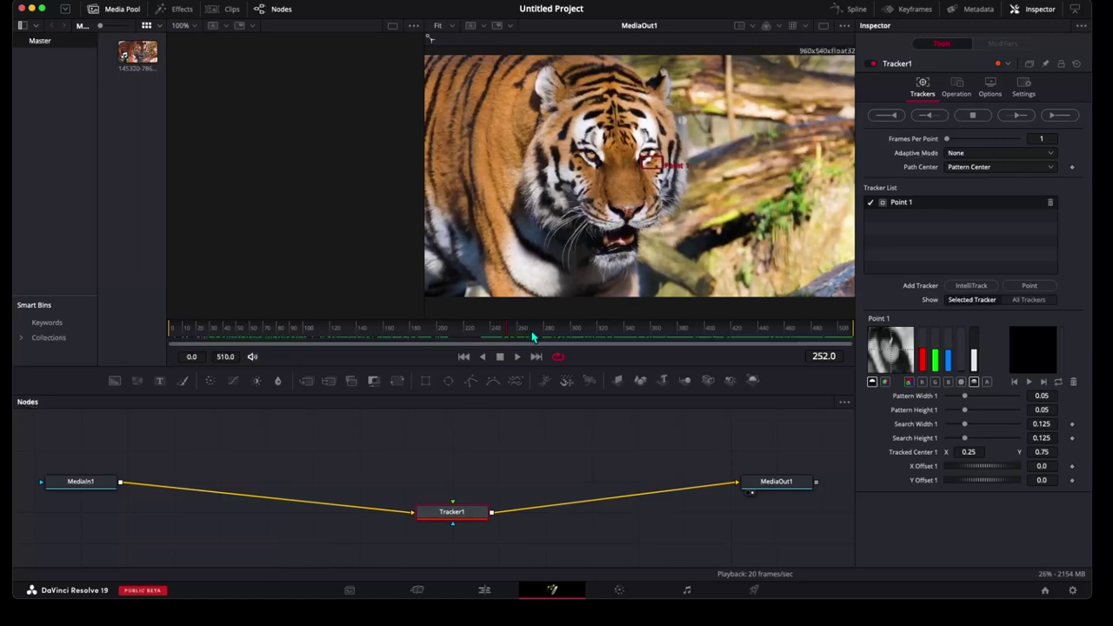
{"action": "left_click_drag", "start_coordinate": [508, 336], "coordinate": [174, 351]}
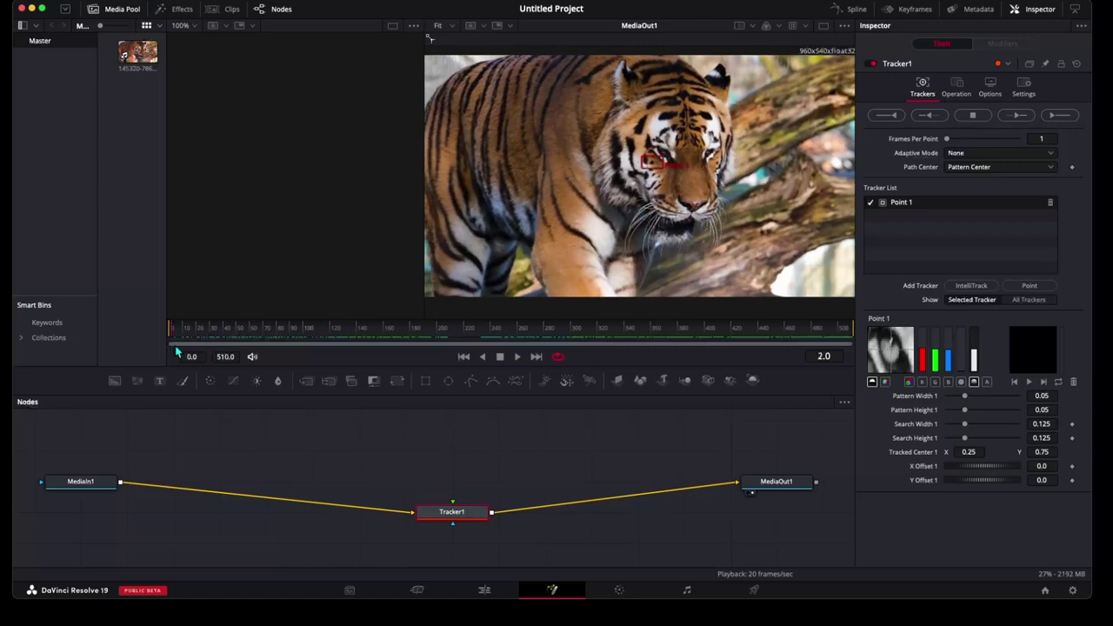
{"action": "left_click_drag", "start_coordinate": [451, 331], "coordinate": [490, 336]}
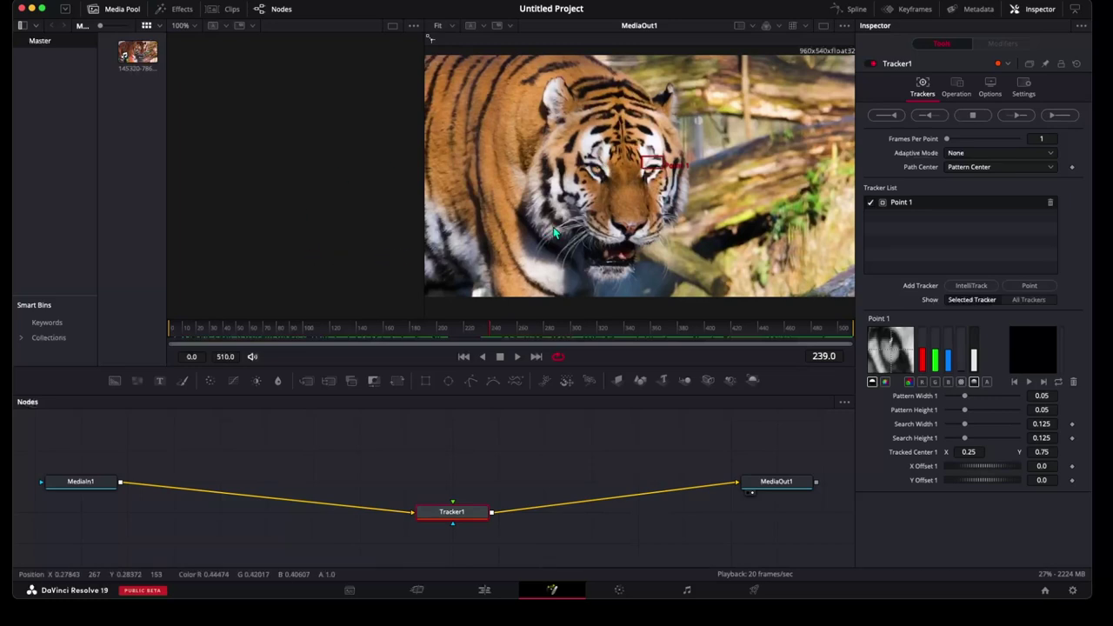
Move Point 1's pattern box onto the tiger's eye and shrink it to about 0.031 wide.
{"action": "left_click_drag", "start_coordinate": [648, 162], "coordinate": [586, 170]}
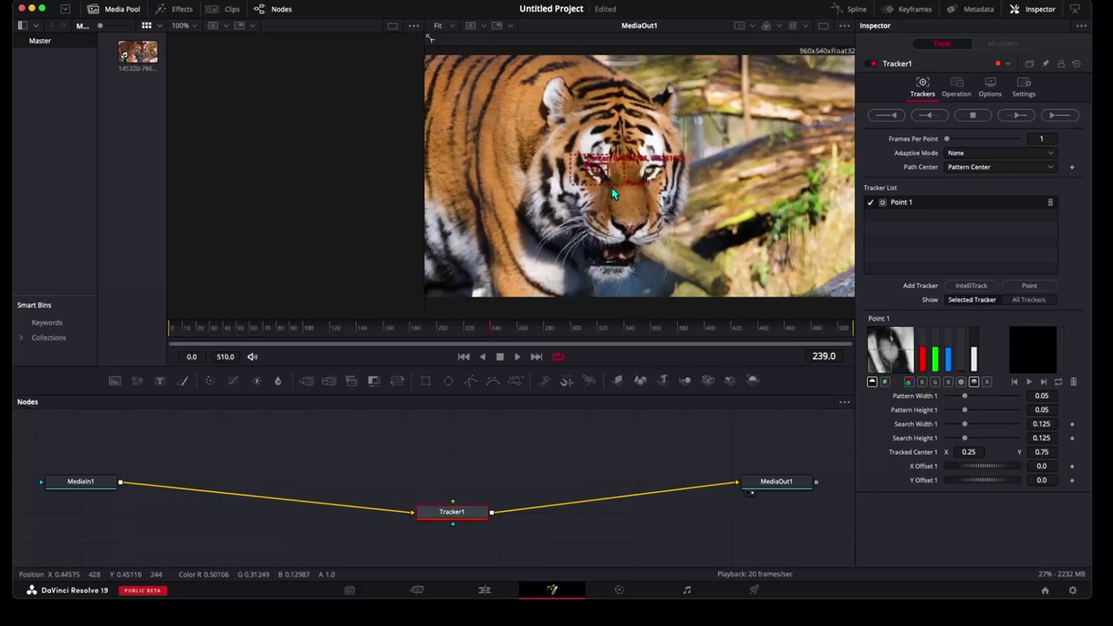
{"action": "left_click_drag", "start_coordinate": [609, 176], "coordinate": [610, 178]}
{"action": "left_click_drag", "start_coordinate": [591, 173], "coordinate": [589, 171]}
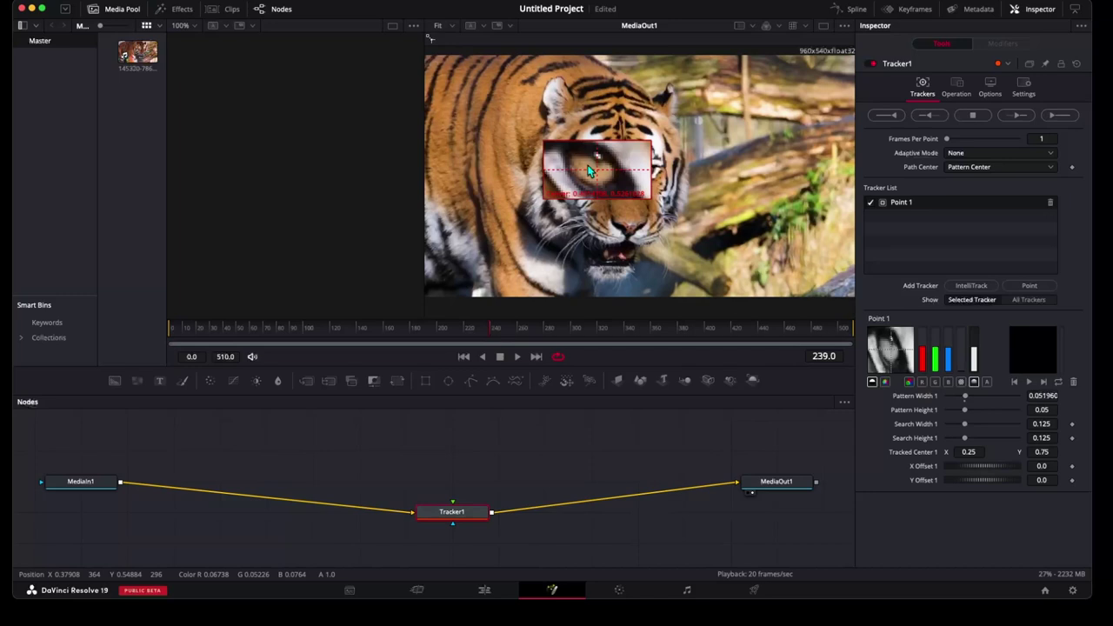
{"action": "left_click_drag", "start_coordinate": [590, 171], "coordinate": [593, 170]}
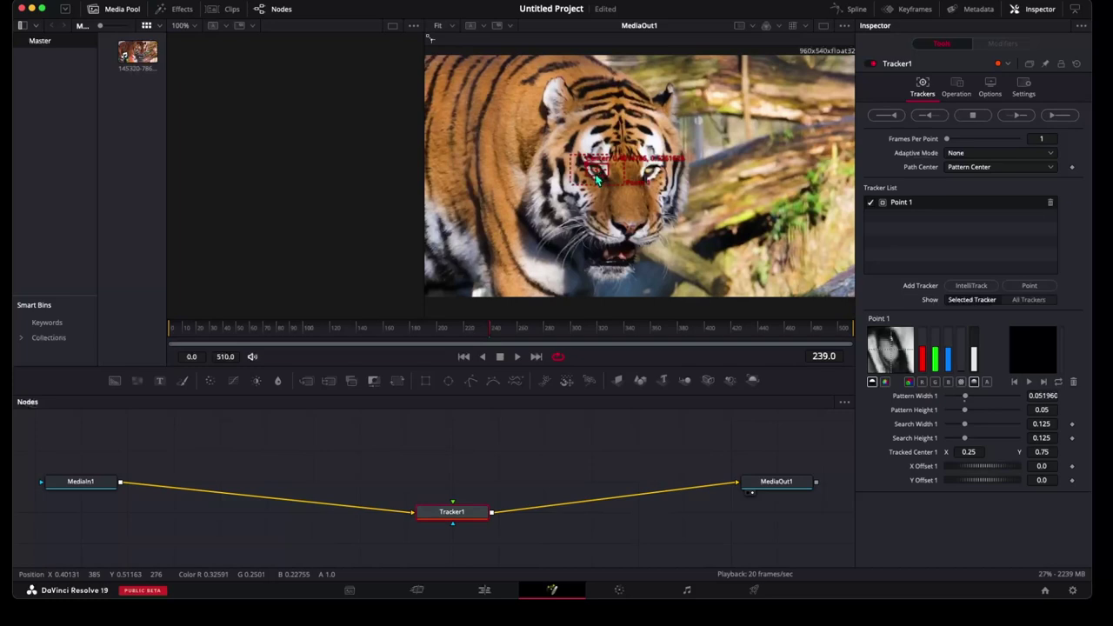
{"action": "left_click_drag", "start_coordinate": [592, 176], "coordinate": [593, 172]}
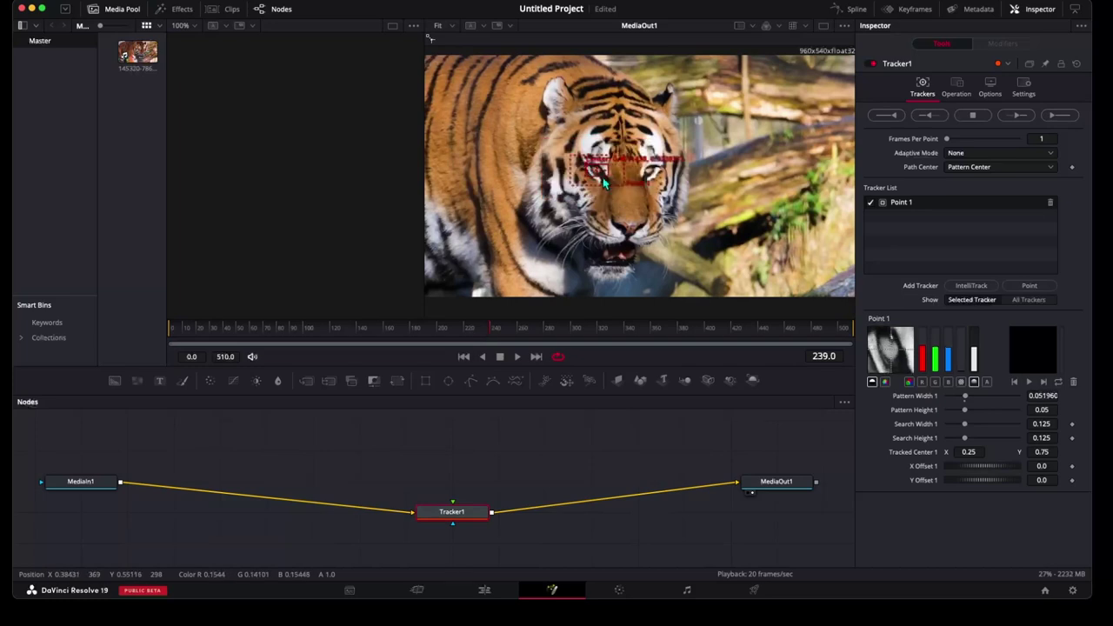
{"action": "left_click_drag", "start_coordinate": [608, 172], "coordinate": [591, 170]}
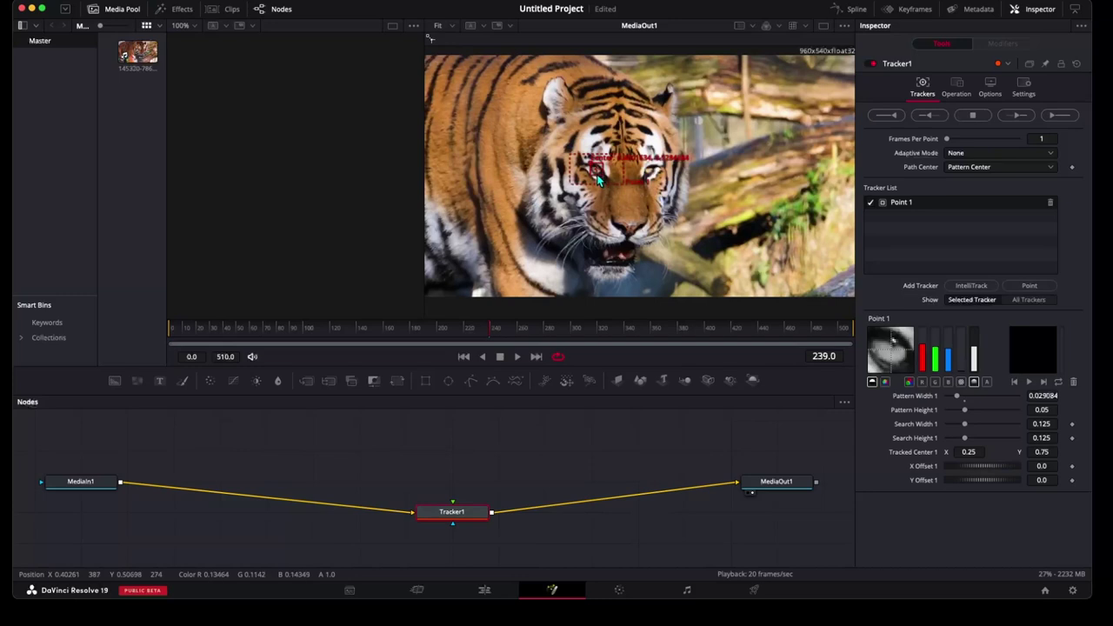
{"action": "mouse_move", "coordinate": [601, 170]}
{"action": "left_mouse_down"}
{"action": "mouse_move", "coordinate": [599, 181]}
{"action": "mouse_move", "coordinate": [612, 171]}
{"action": "mouse_move", "coordinate": [600, 183]}
{"action": "mouse_move", "coordinate": [585, 174]}
{"action": "left_mouse_up"}
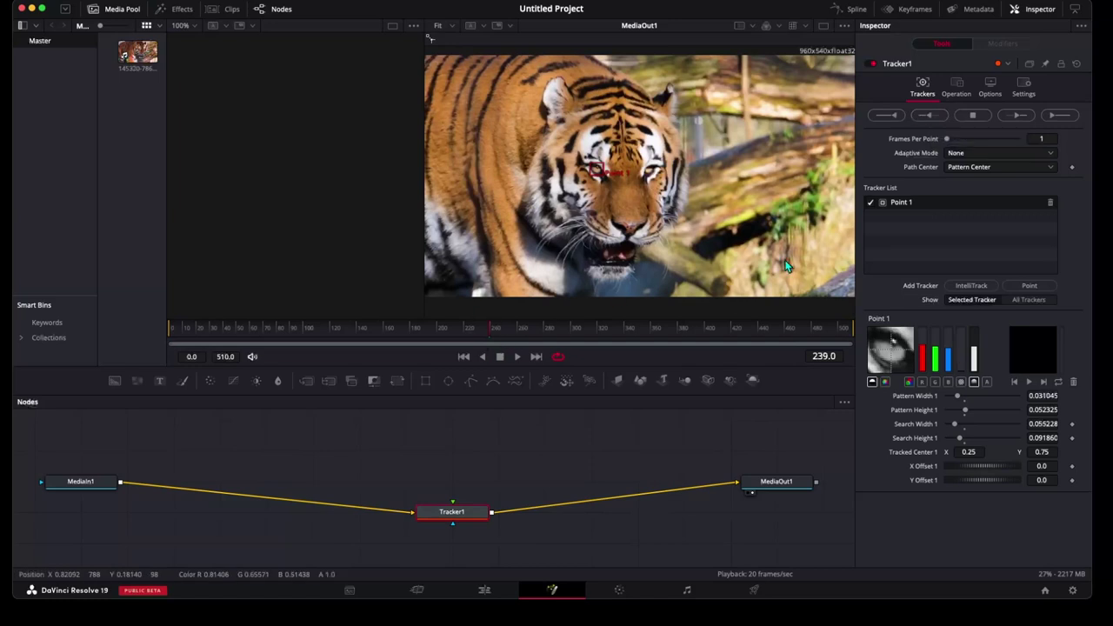
Track Point 1 backward to frame 0, then forward through frame 510.
{"action": "left_click", "coordinate": [928, 123]}
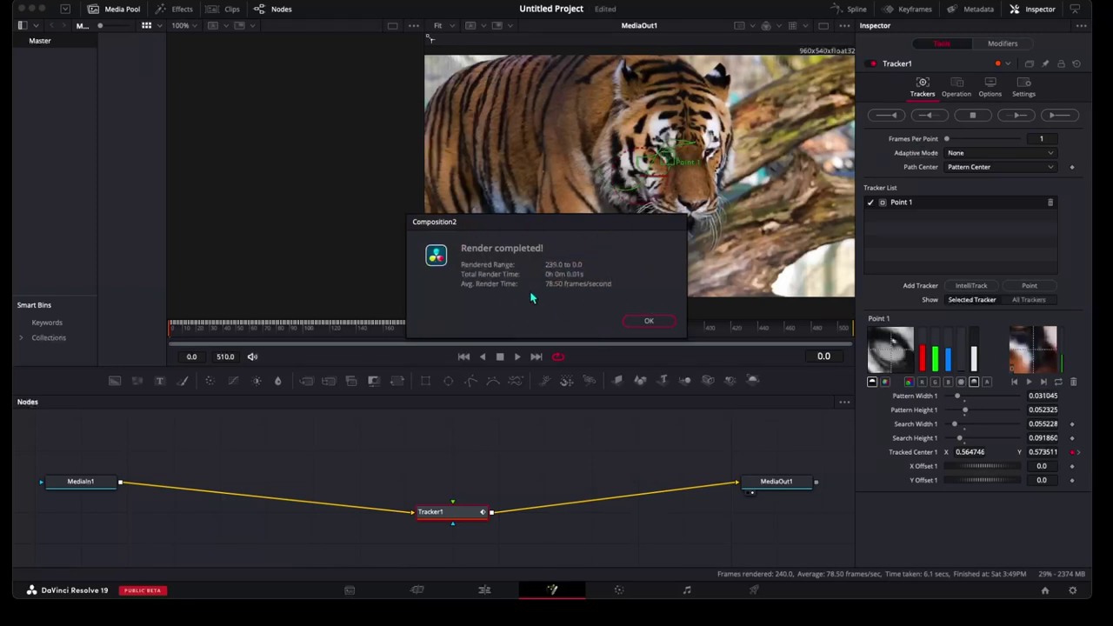
{"action": "left_click", "coordinate": [648, 323]}
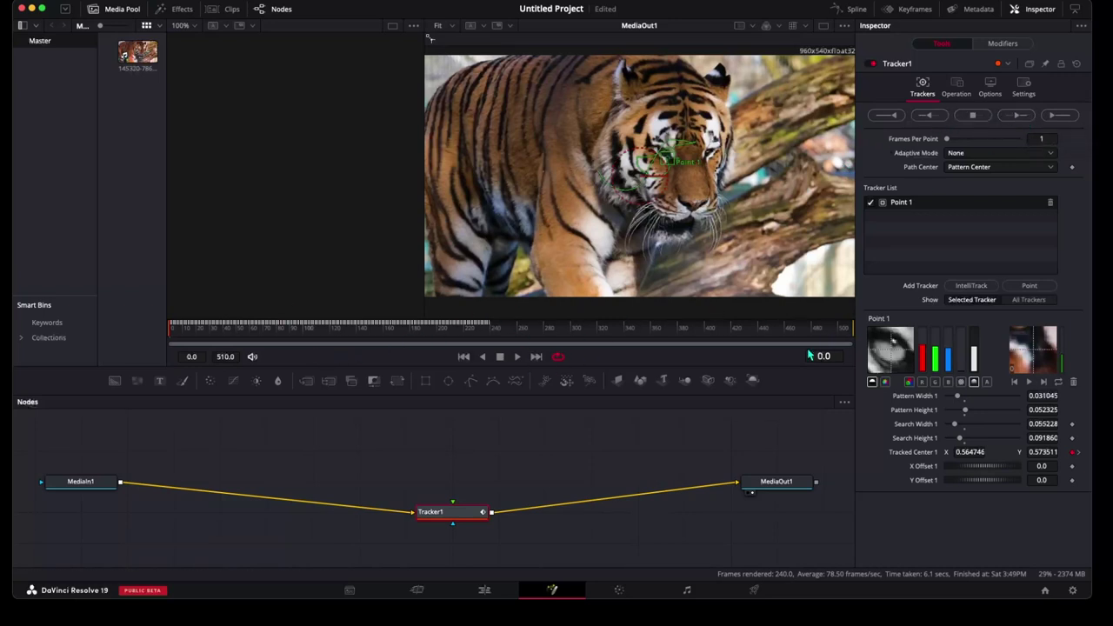
{"action": "left_click", "coordinate": [1026, 120]}
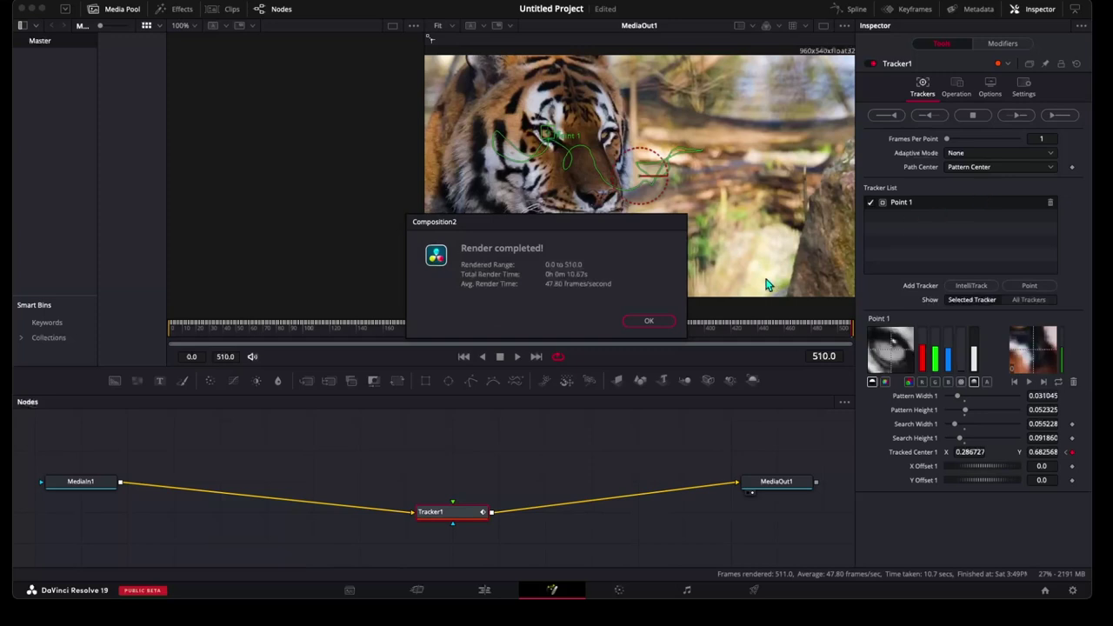
Close the Render completed notice and scrub back to check the track at earlier frames.
{"action": "left_click", "coordinate": [646, 324]}
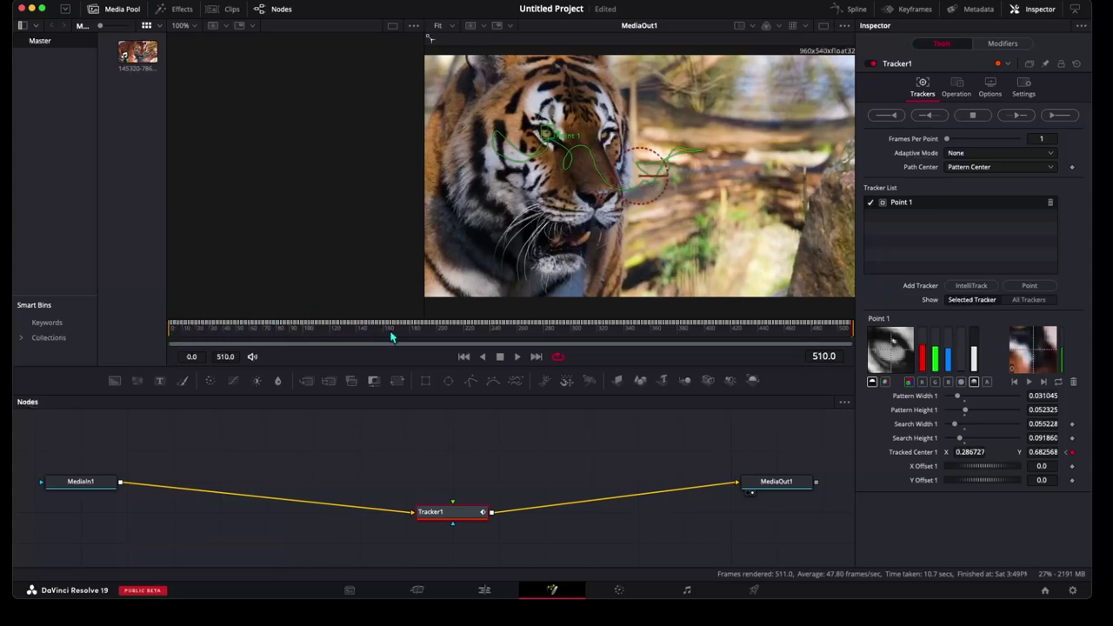
{"action": "left_click_drag", "start_coordinate": [705, 335], "coordinate": [597, 339]}
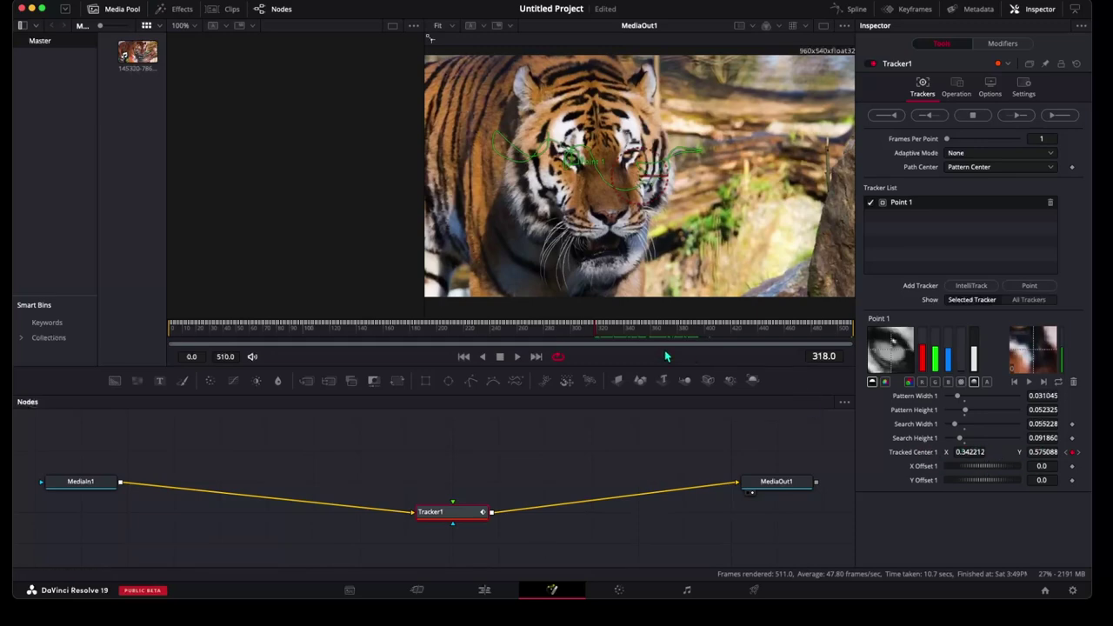
{"action": "mouse_move", "coordinate": [594, 334]}
{"action": "left_mouse_down"}
{"action": "mouse_move", "coordinate": [430, 332]}
{"action": "mouse_move", "coordinate": [597, 334]}
{"action": "left_mouse_up"}
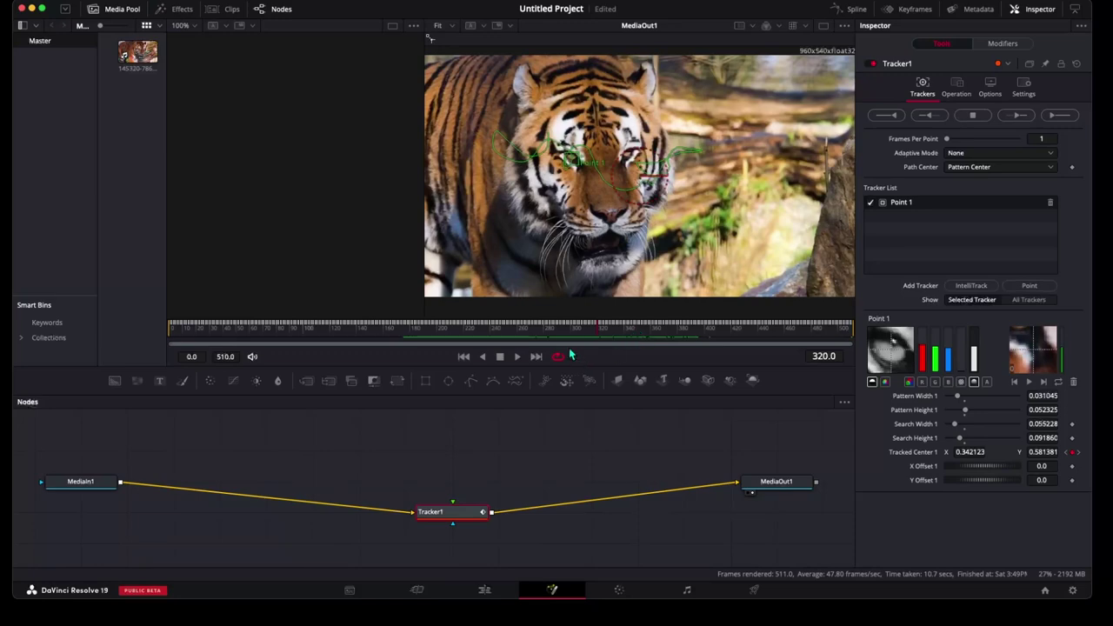
{"action": "mouse_move", "coordinate": [572, 336]}
{"action": "left_mouse_down"}
{"action": "mouse_move", "coordinate": [403, 342]}
{"action": "mouse_move", "coordinate": [413, 344]}
{"action": "left_mouse_up"}
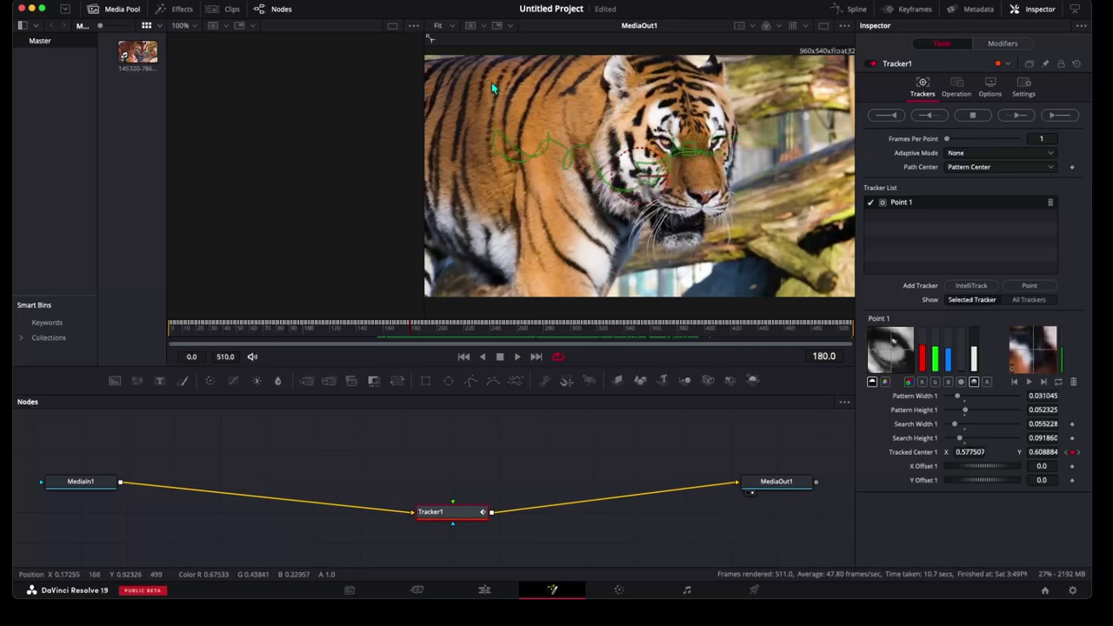
Widen the viewer and review the tracked eye position back to the clip's start.
{"action": "left_click_drag", "start_coordinate": [421, 135], "coordinate": [275, 142]}
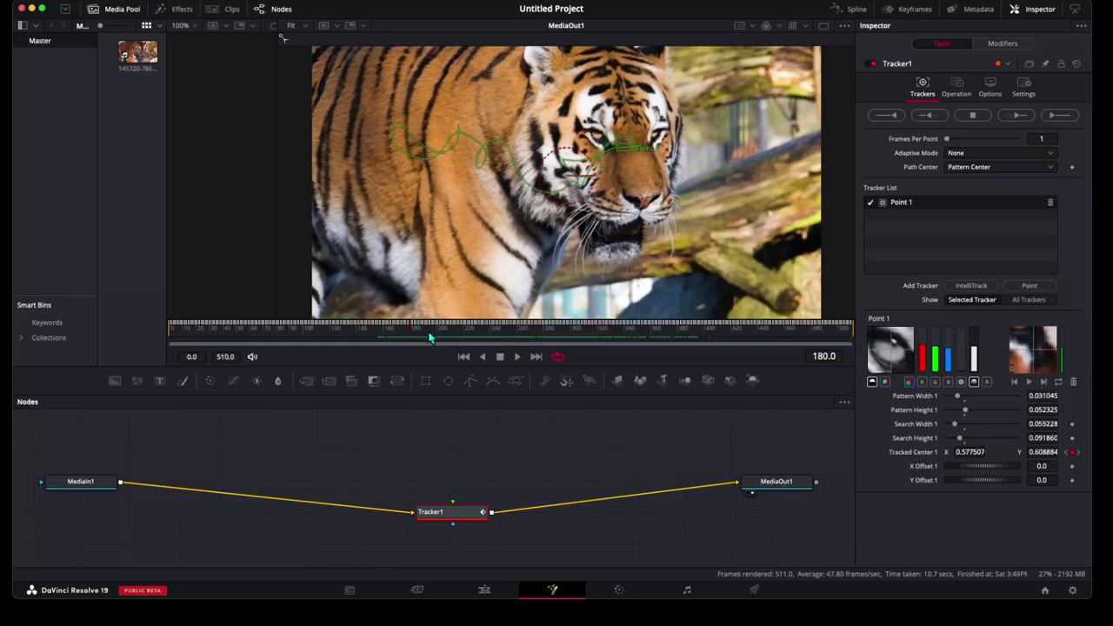
{"action": "mouse_move", "coordinate": [410, 337]}
{"action": "left_mouse_down"}
{"action": "mouse_move", "coordinate": [201, 348]}
{"action": "mouse_move", "coordinate": [168, 340]}
{"action": "left_mouse_up"}
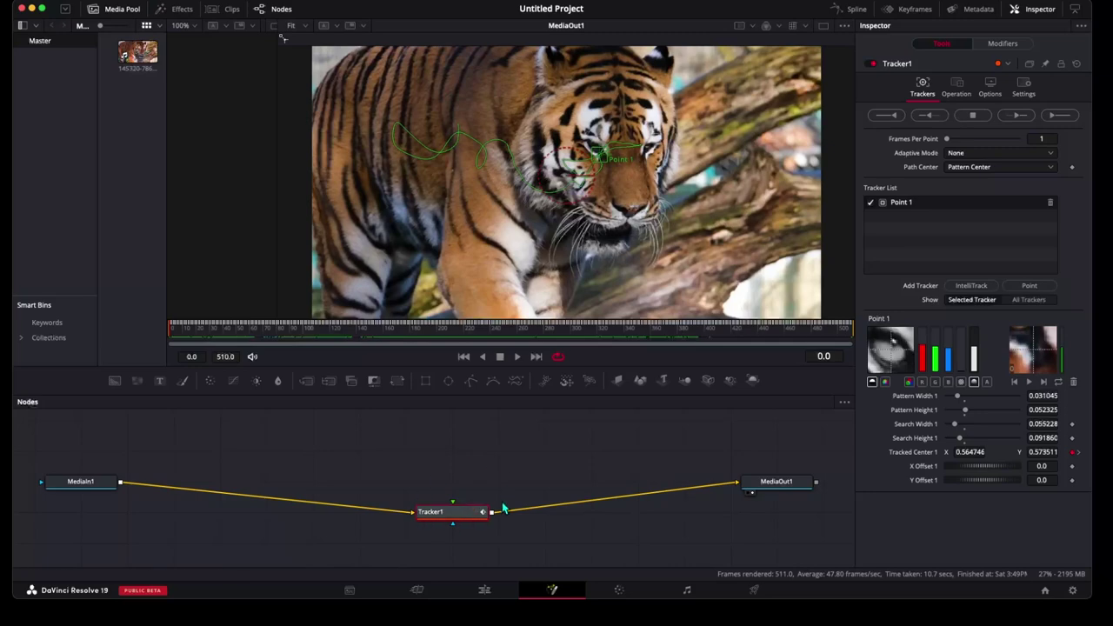
{"action": "mouse_move", "coordinate": [484, 515]}
Add a Text1 node, split the view into two viewers, and load Text1 into the left one.
{"action": "left_click_drag", "start_coordinate": [161, 384], "coordinate": [441, 451]}
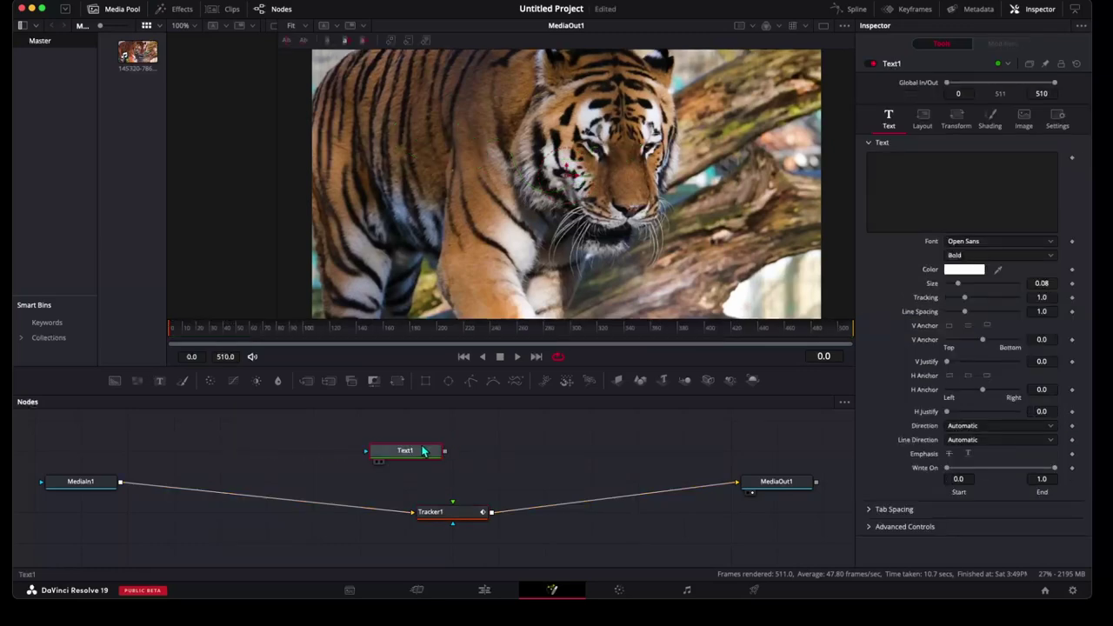
{"action": "left_click_drag", "start_coordinate": [274, 210], "coordinate": [523, 216]}
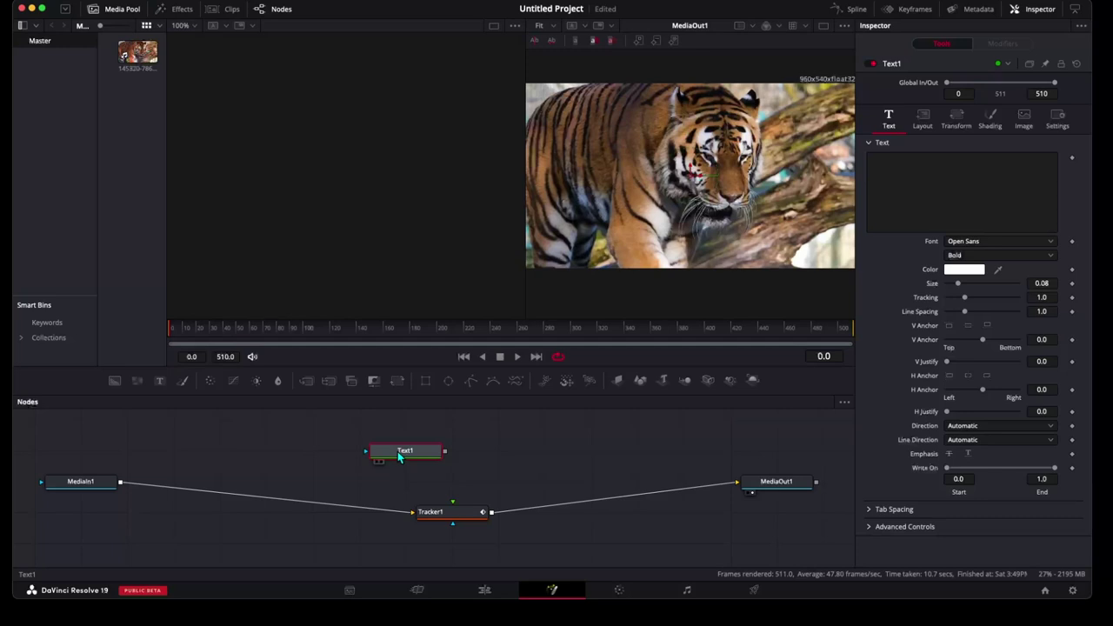
{"action": "key", "text": "1"}
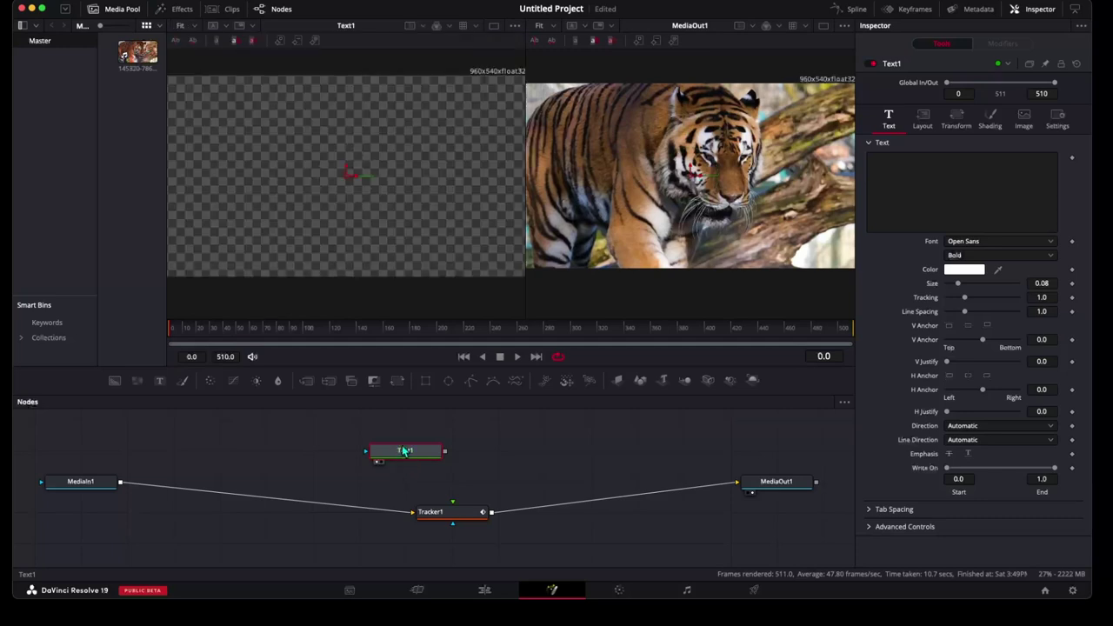
{"action": "left_click", "coordinate": [907, 172]}
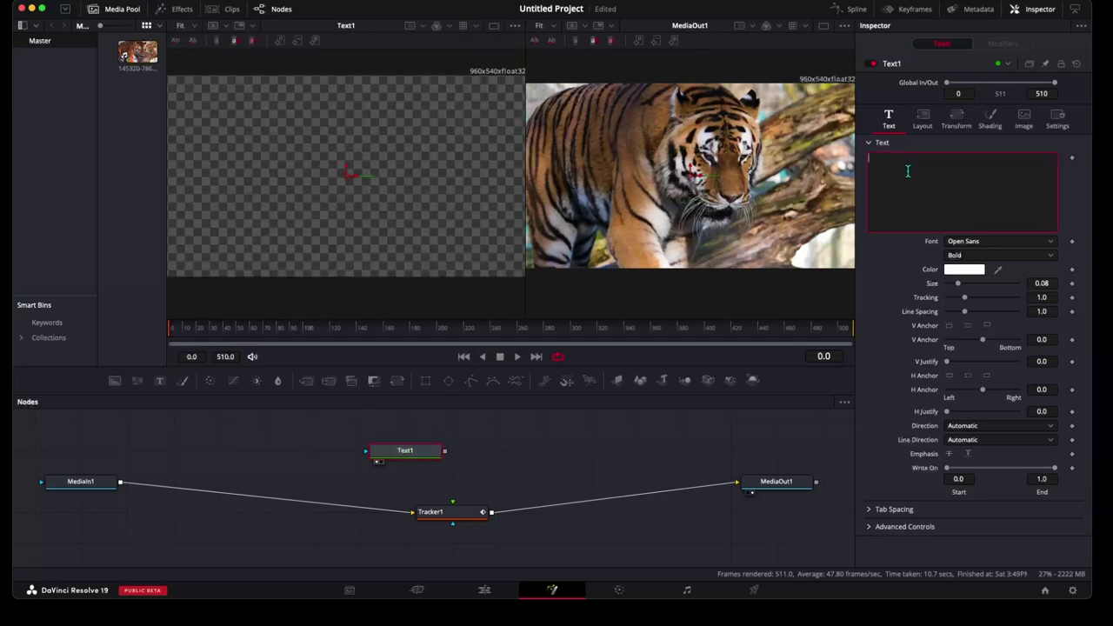
Enter 'L_eye' as Text1's text and set its colour to Green.
{"action": "type", "text": "Leye"}
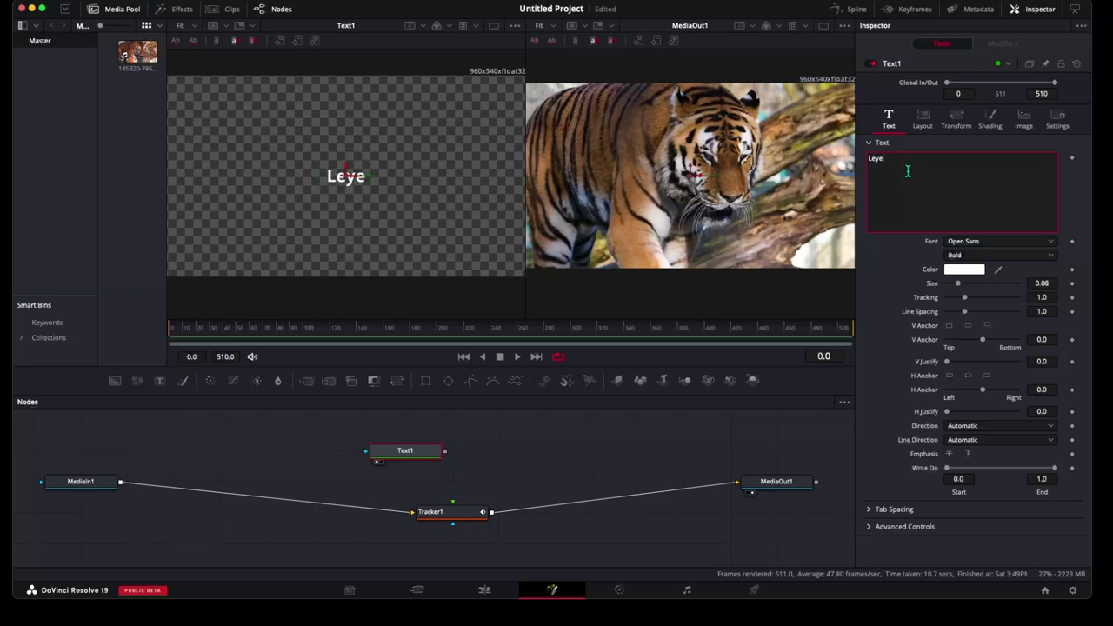
{"action": "key", "text": "BackSpace"}
{"action": "key", "text": "BackSpace"}
{"action": "key", "text": "BackSpace"}
{"action": "type", "text": "_eye"}
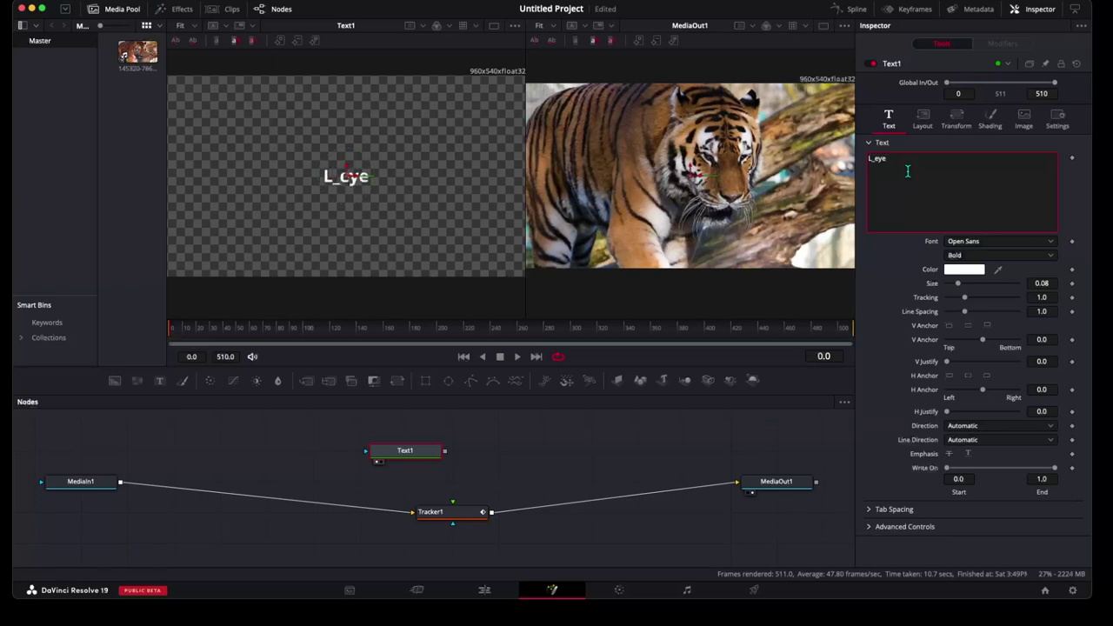
{"action": "left_click", "coordinate": [961, 275]}
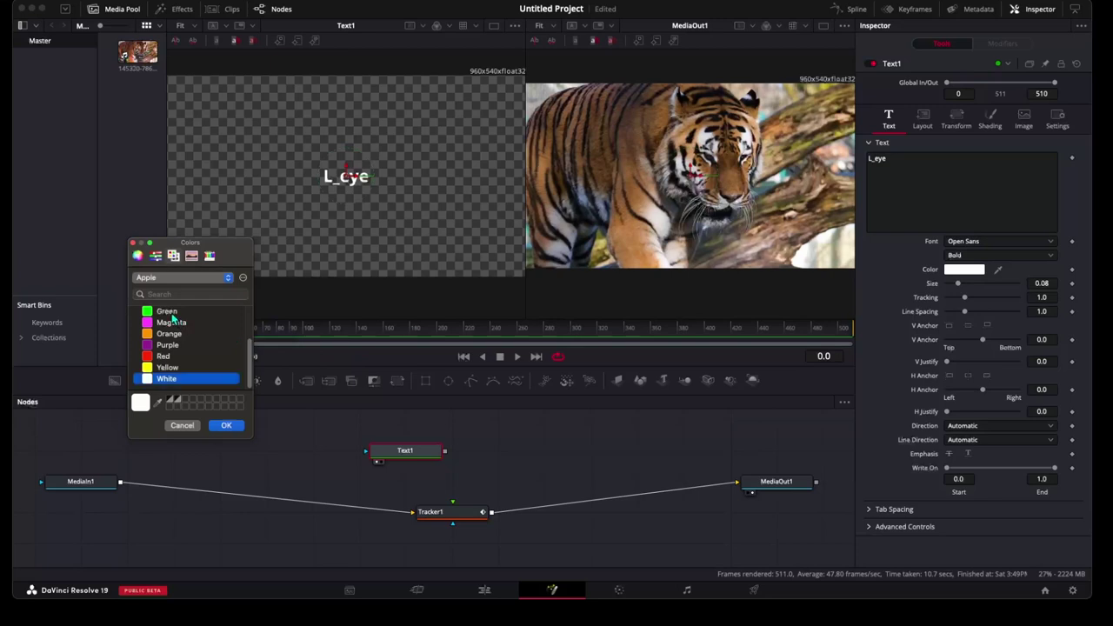
{"action": "left_click", "coordinate": [174, 313]}
{"action": "left_click", "coordinate": [226, 425]}
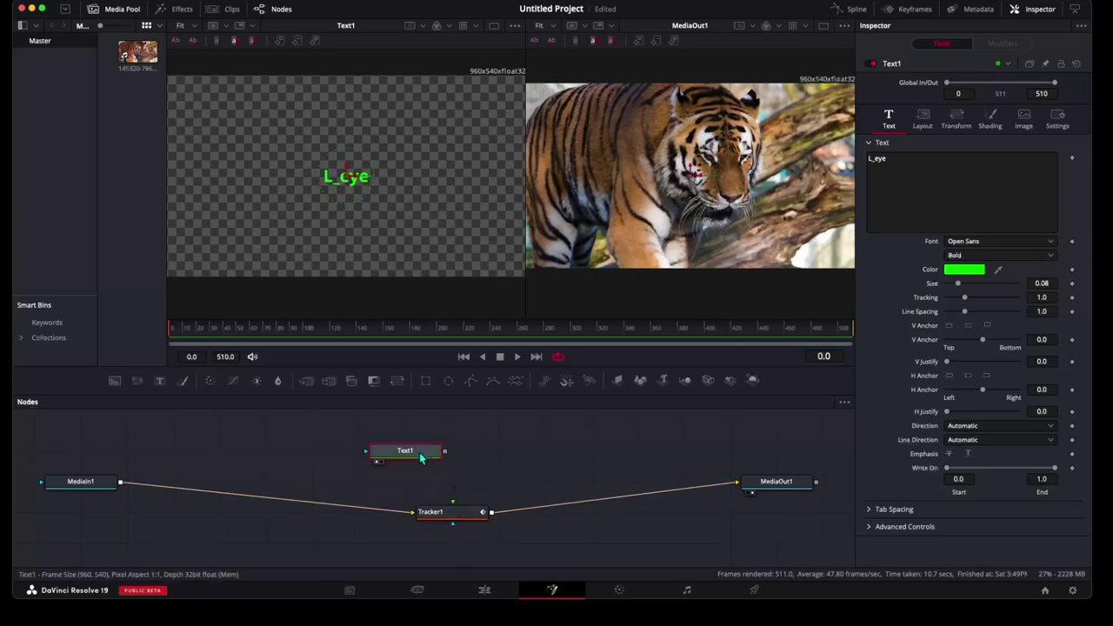
Connect Text1's output to Tracker1's Foreground input and place Text1 directly above the tracker.
{"action": "mouse_move", "coordinate": [420, 458]}
{"action": "left_mouse_down"}
{"action": "mouse_move", "coordinate": [373, 489]}
{"action": "mouse_move", "coordinate": [462, 518]}
{"action": "left_mouse_up"}
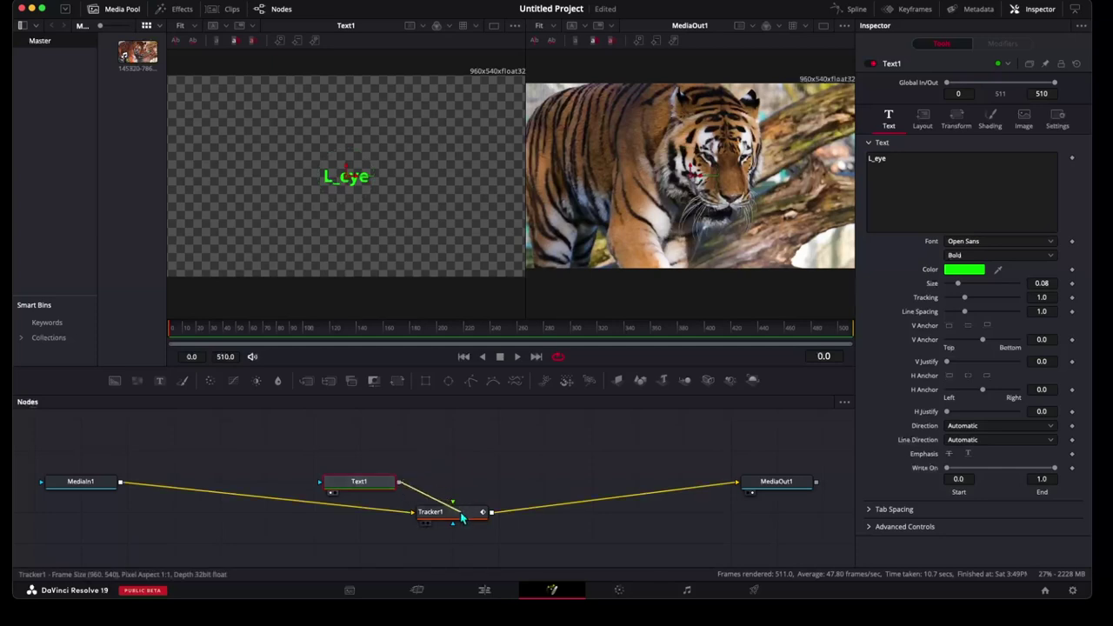
{"action": "left_click_drag", "start_coordinate": [463, 518], "coordinate": [454, 529]}
{"action": "left_click_drag", "start_coordinate": [453, 530], "coordinate": [452, 512]}
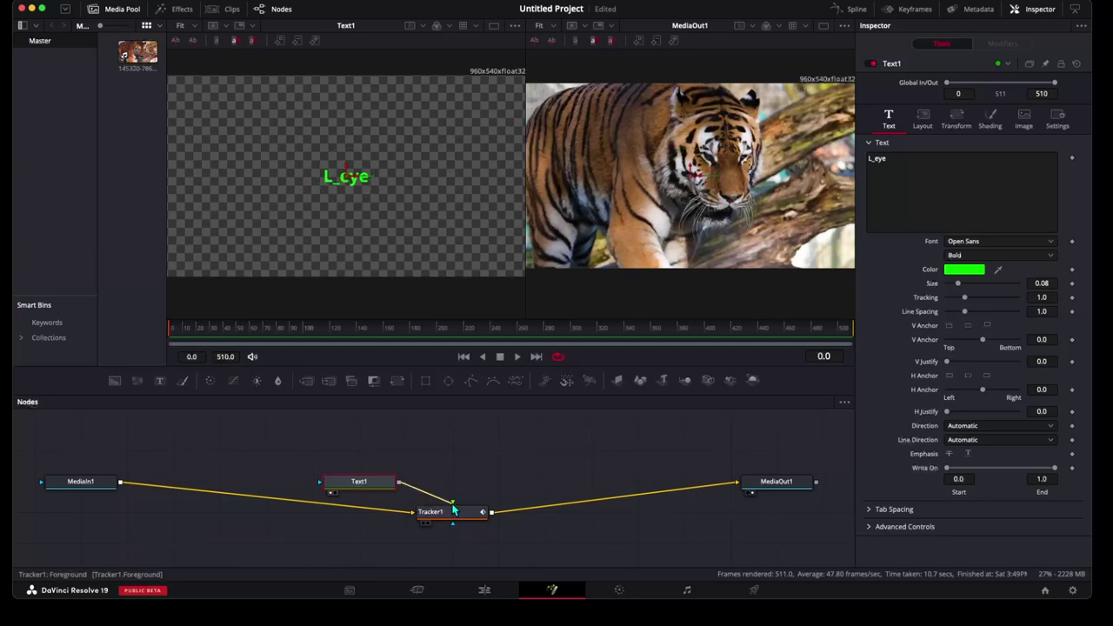
{"action": "left_click_drag", "start_coordinate": [452, 511], "coordinate": [453, 511]}
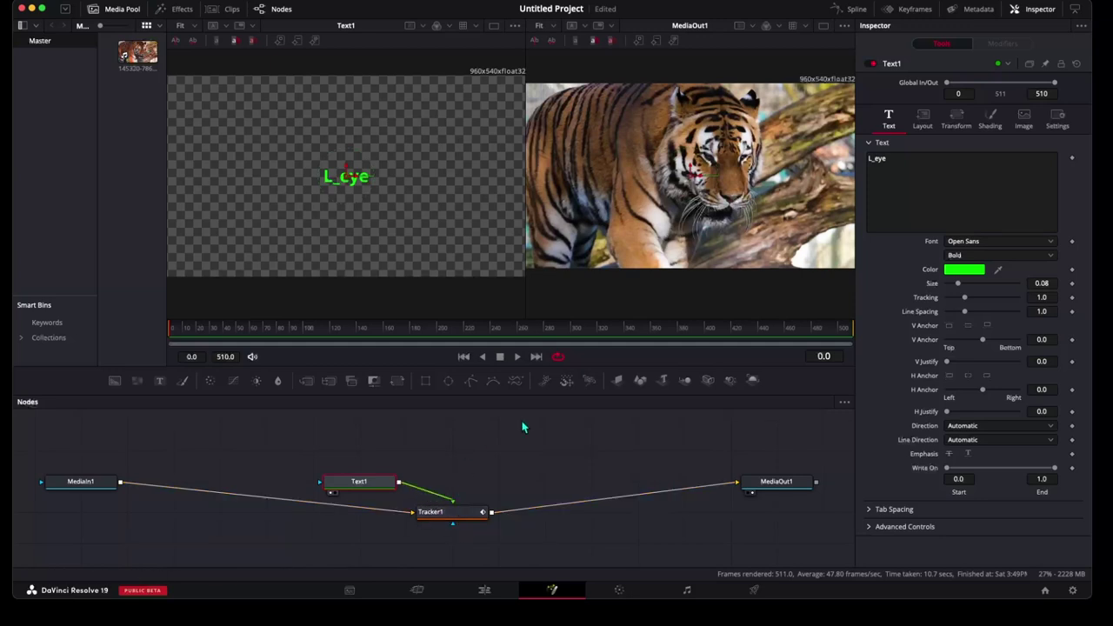
{"action": "mouse_move", "coordinate": [365, 492]}
{"action": "left_mouse_down"}
{"action": "mouse_move", "coordinate": [441, 464]}
{"action": "mouse_move", "coordinate": [441, 495]}
{"action": "left_mouse_up"}
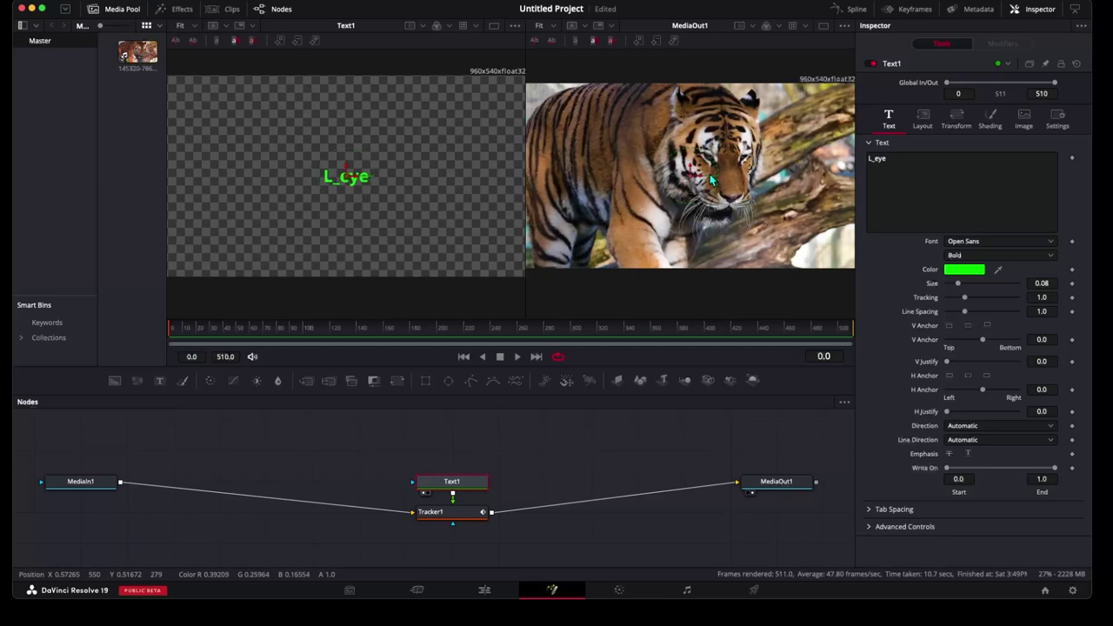
Set Tracker1's Operation to Match Move, keeping Merge at FG over BG.
{"action": "left_click", "coordinate": [477, 512]}
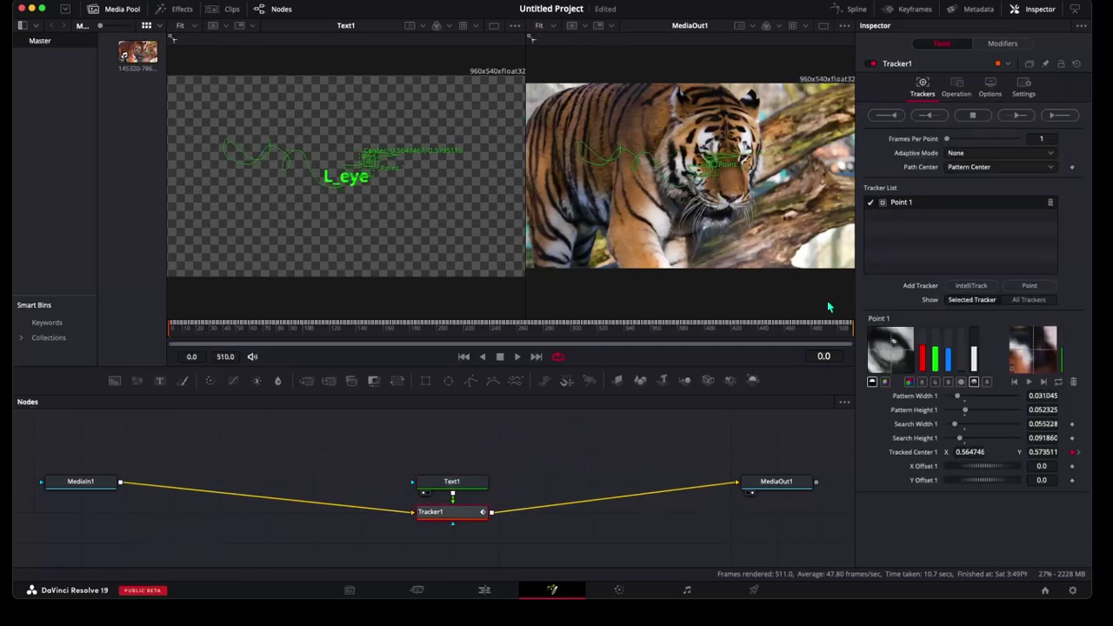
{"action": "left_click", "coordinate": [958, 87]}
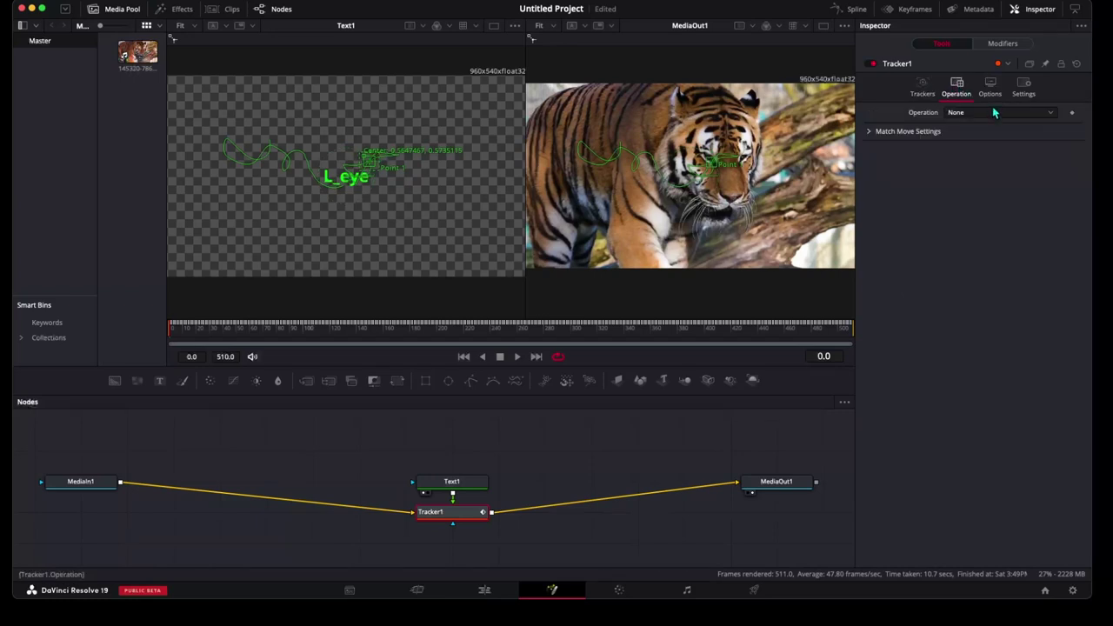
{"action": "left_click", "coordinate": [1050, 115]}
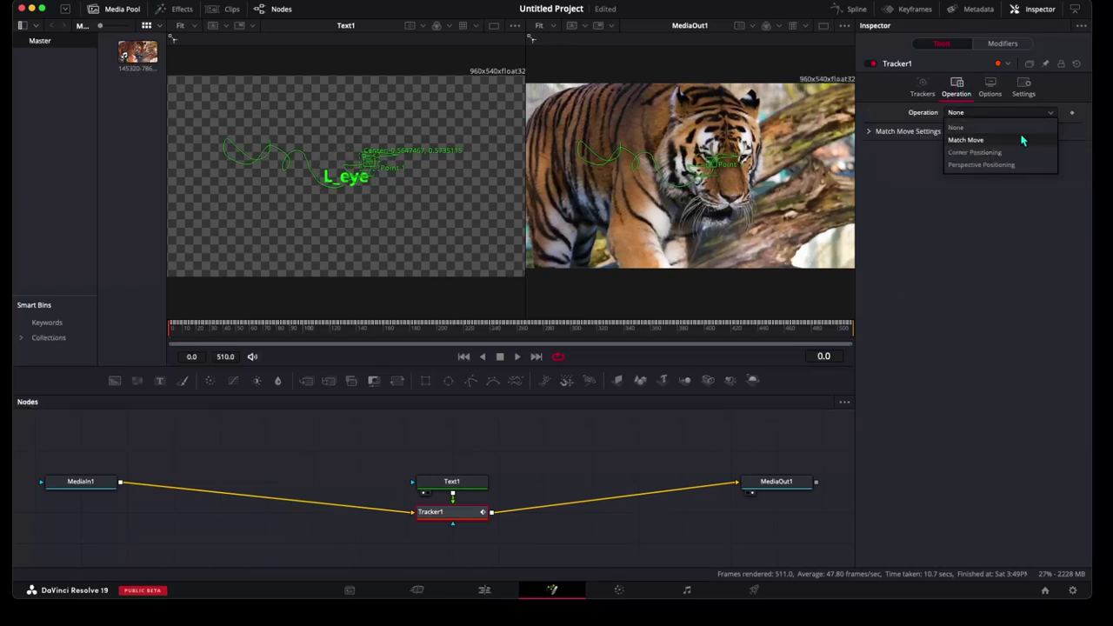
{"action": "left_click", "coordinate": [966, 140]}
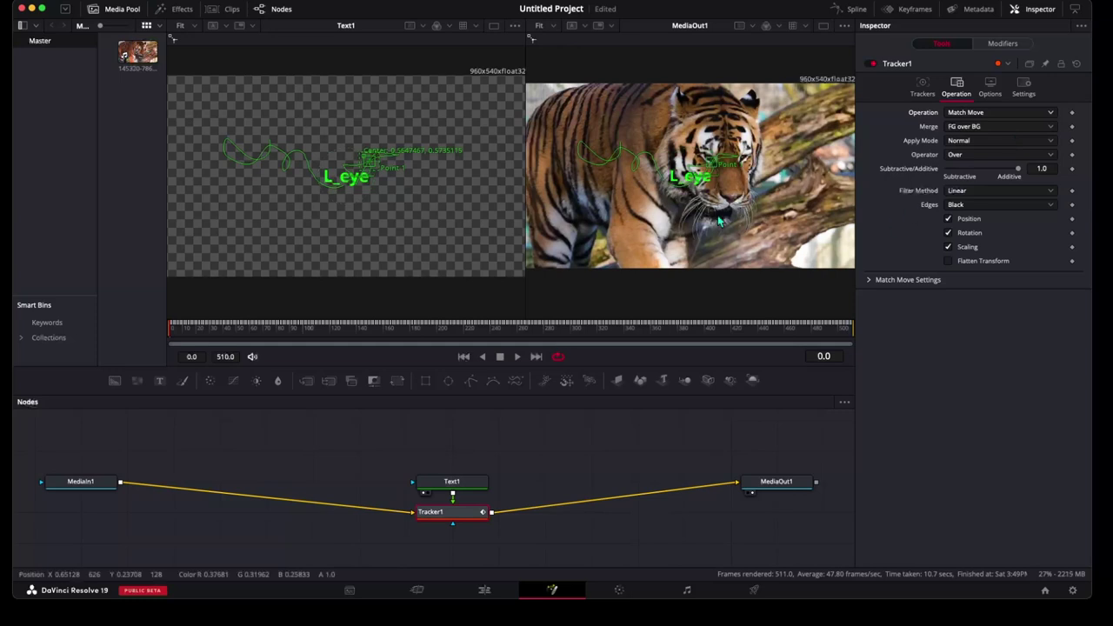
{"action": "left_click", "coordinate": [451, 481]}
{"action": "left_click", "coordinate": [469, 510]}
{"action": "left_click", "coordinate": [961, 128]}
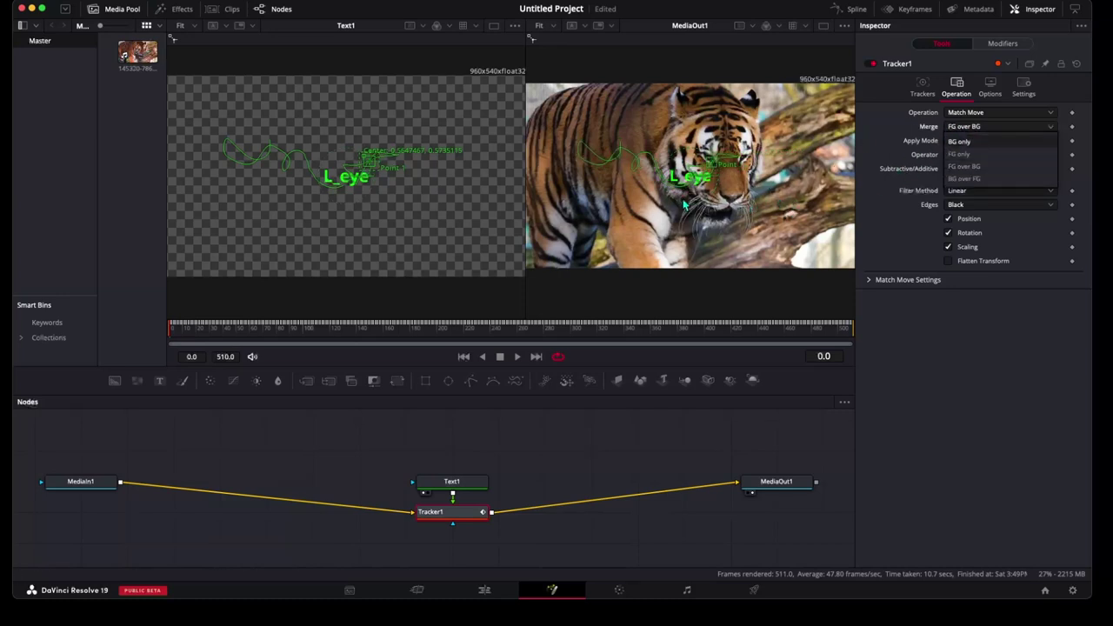
{"action": "left_click", "coordinate": [980, 167]}
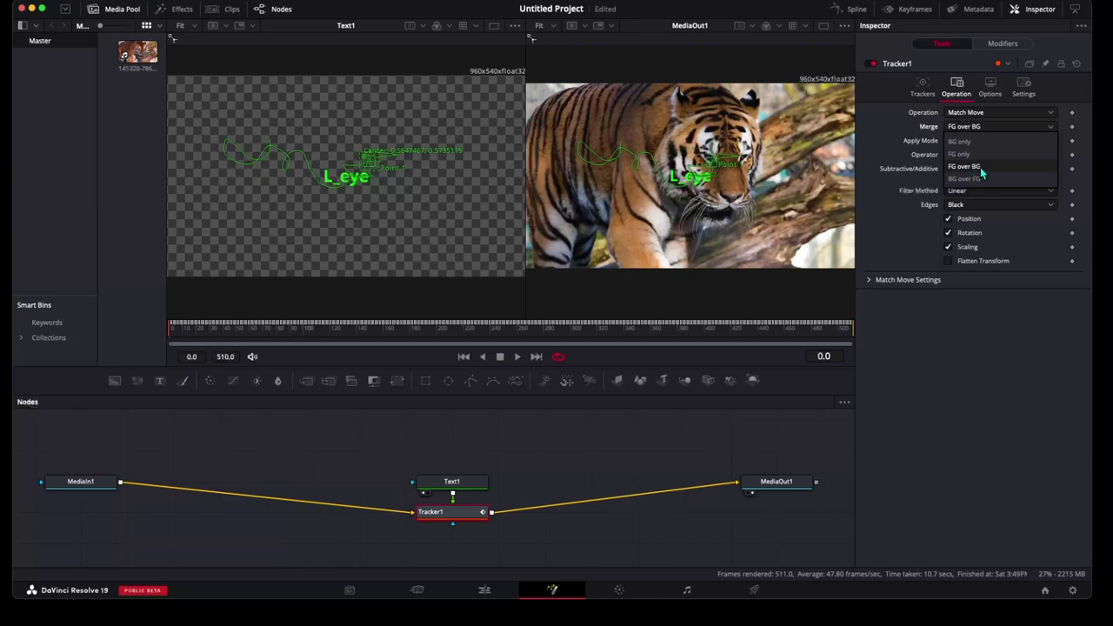
{"action": "left_click", "coordinate": [922, 87]}
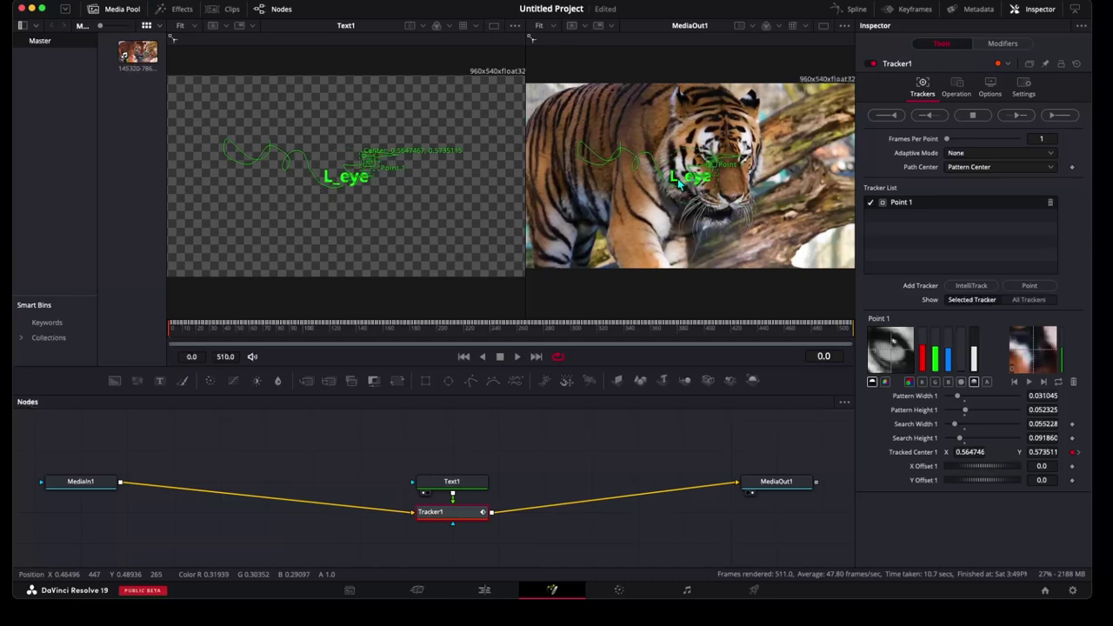
Move the L_eye label onto the tiger's eye, reduce its Size to 0.0433, and view MediaOut1.
{"action": "left_click", "coordinate": [468, 485]}
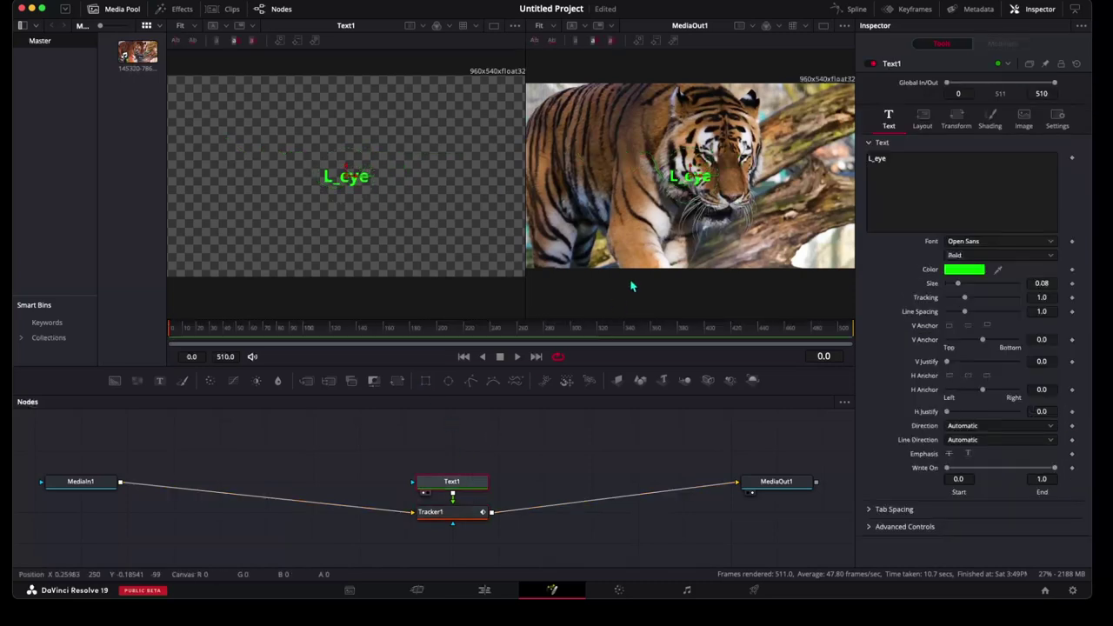
{"action": "mouse_move", "coordinate": [693, 181]}
{"action": "left_mouse_down"}
{"action": "mouse_move", "coordinate": [682, 132]}
{"action": "mouse_move", "coordinate": [696, 163]}
{"action": "mouse_move", "coordinate": [691, 144]}
{"action": "left_mouse_up"}
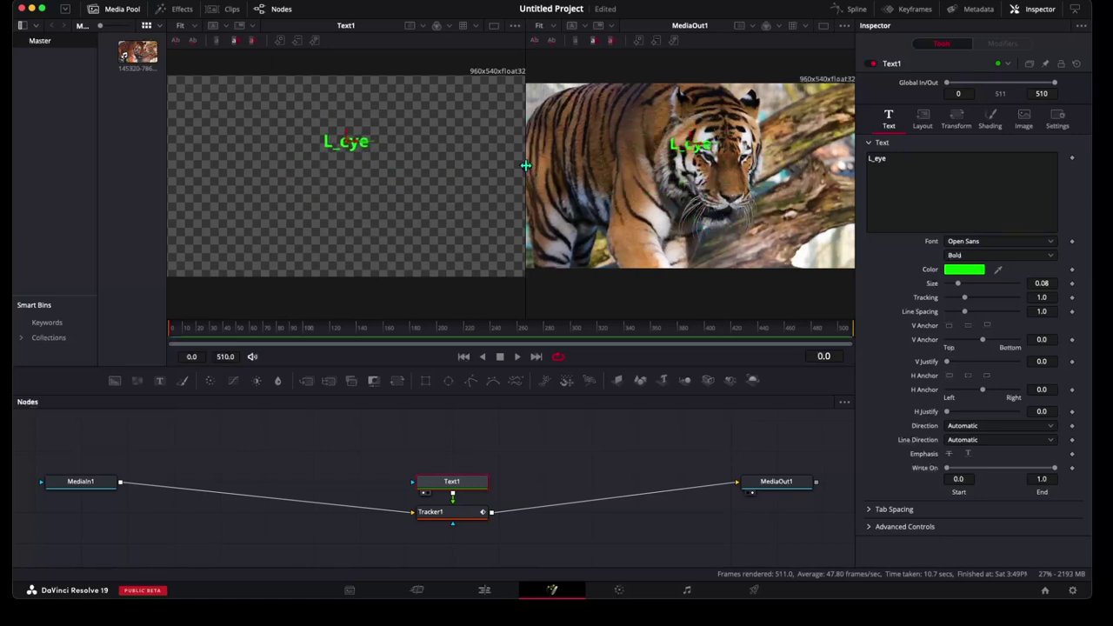
{"action": "left_click_drag", "start_coordinate": [526, 174], "coordinate": [340, 181]}
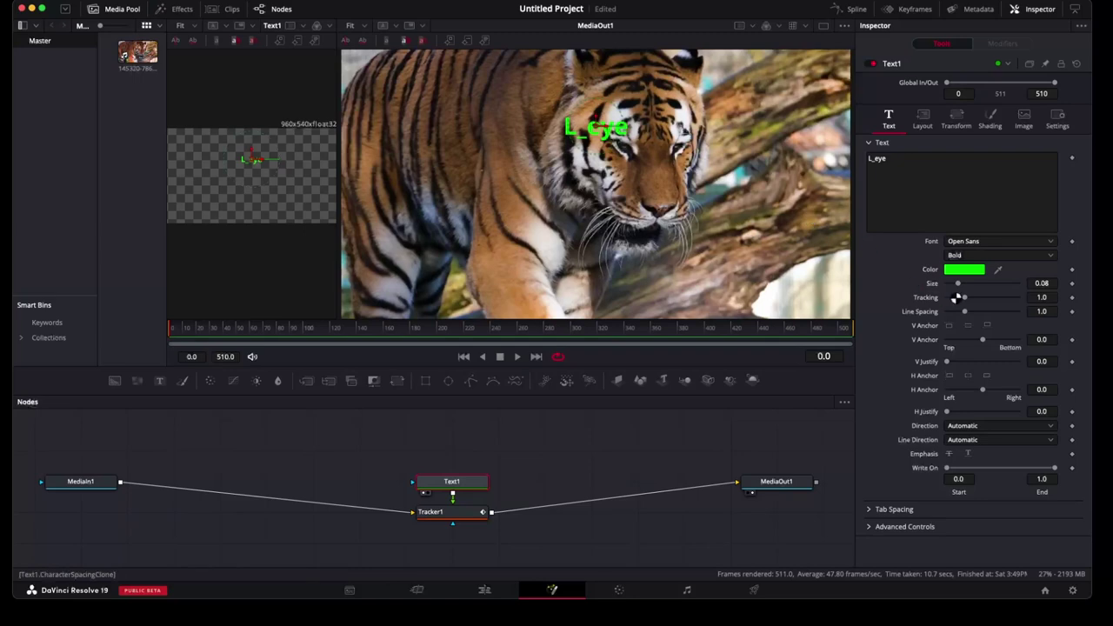
{"action": "left_click_drag", "start_coordinate": [958, 284], "coordinate": [955, 290]}
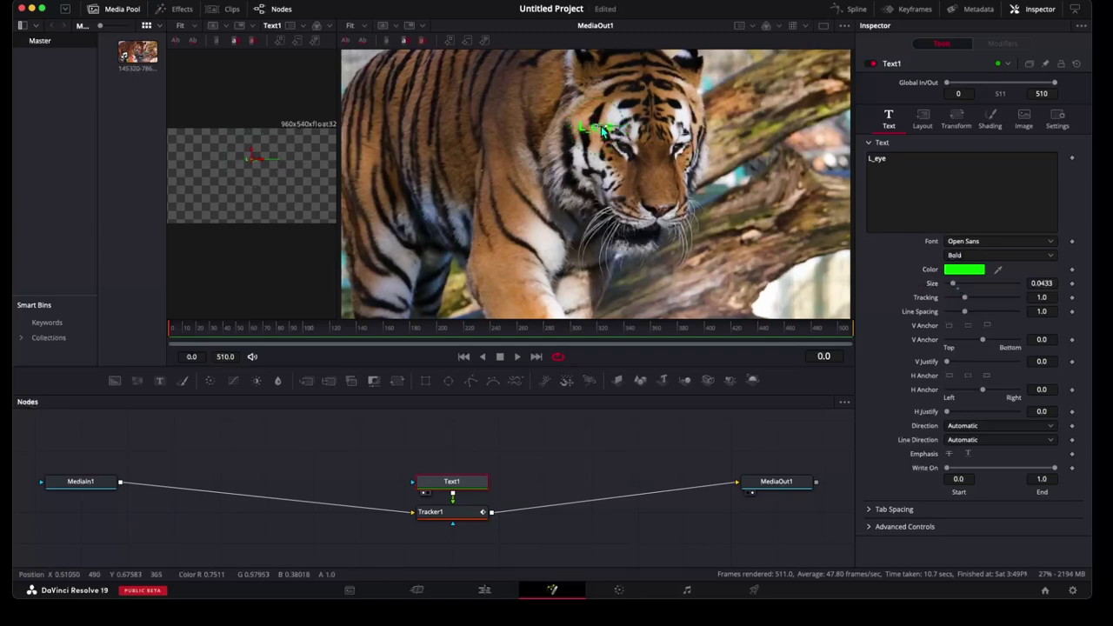
{"action": "mouse_move", "coordinate": [617, 127]}
{"action": "left_mouse_down"}
{"action": "mouse_move", "coordinate": [617, 142]}
{"action": "mouse_move", "coordinate": [604, 141]}
{"action": "left_mouse_up"}
{"action": "left_click_drag", "start_coordinate": [341, 181], "coordinate": [493, 180]}
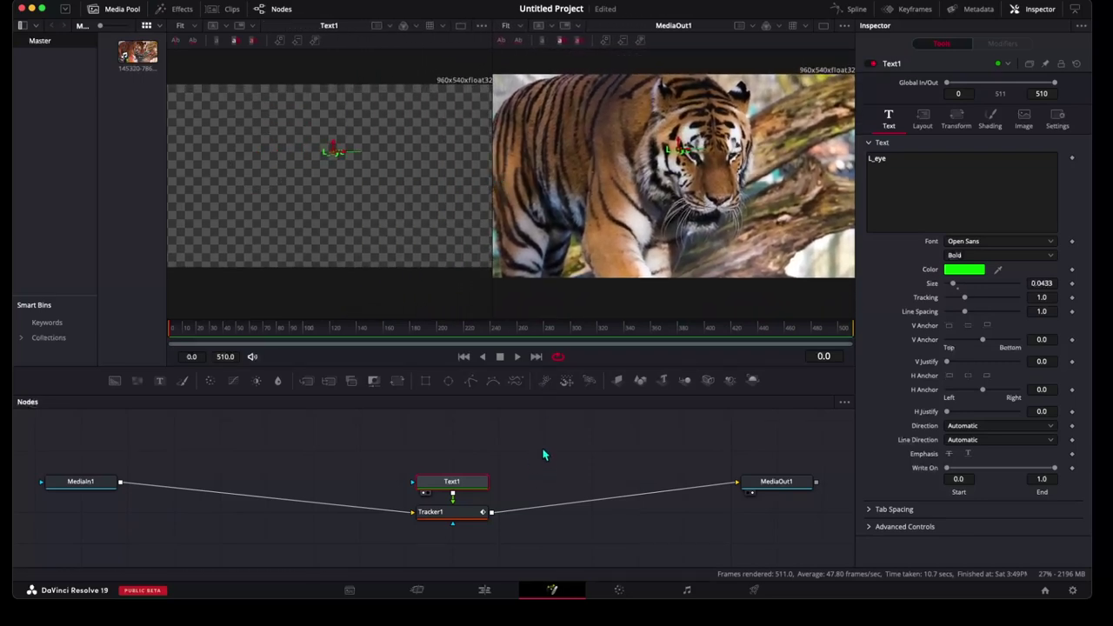
{"action": "left_click", "coordinate": [754, 481]}
{"action": "key", "text": "space"}
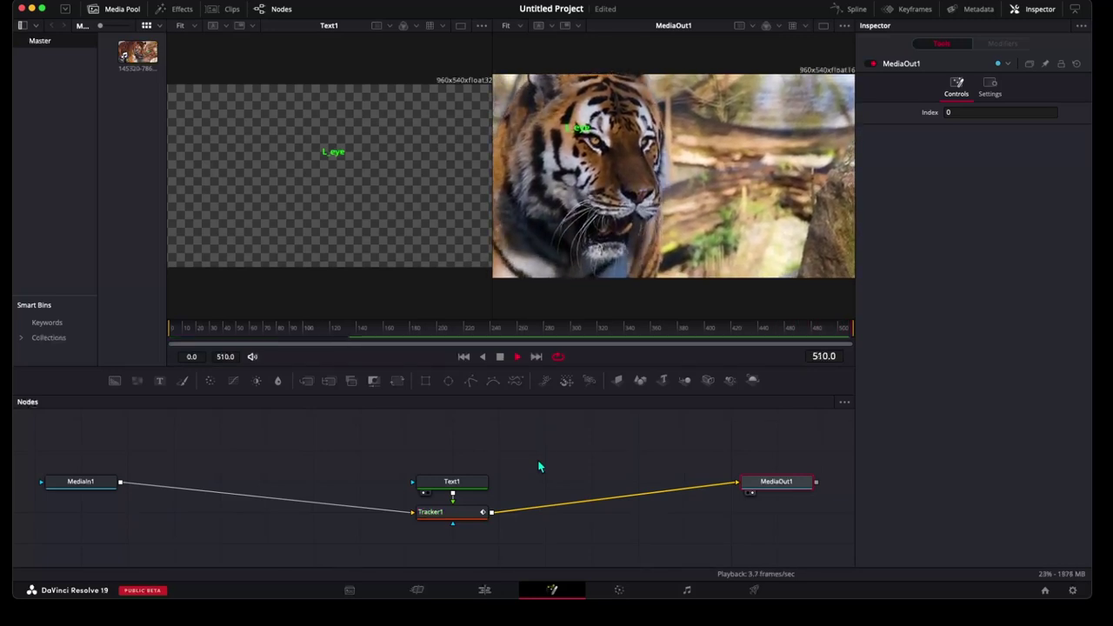
{"action": "left_click", "coordinate": [516, 357]}
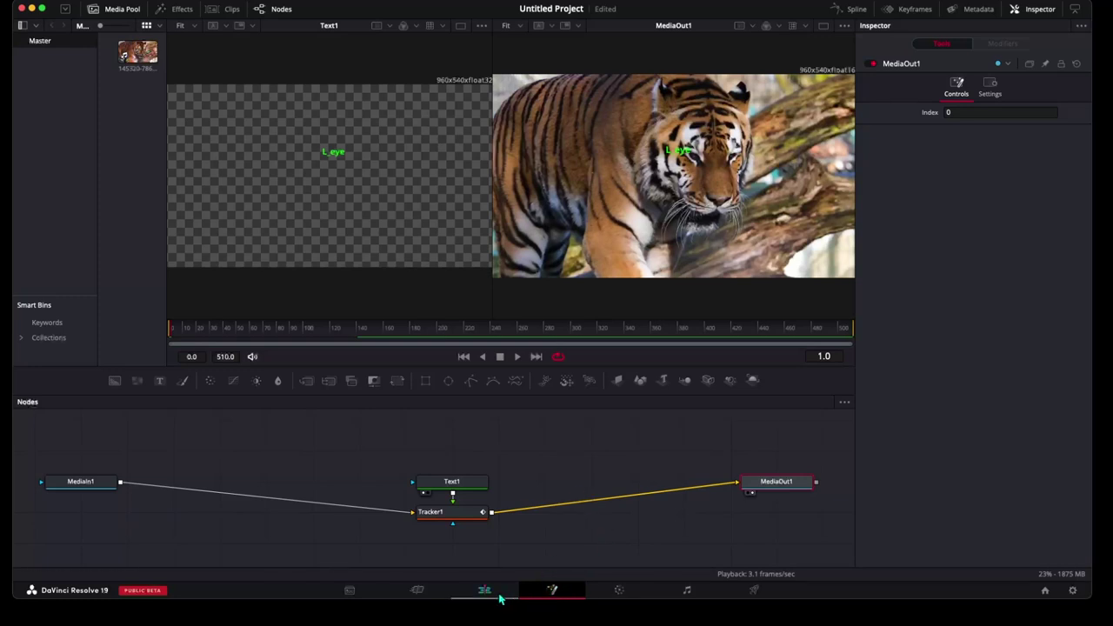
On the Edit page, play Timeline 1 with the tracked L_eye label, then return the playhead to the start.
{"action": "key", "text": "shift+4"}
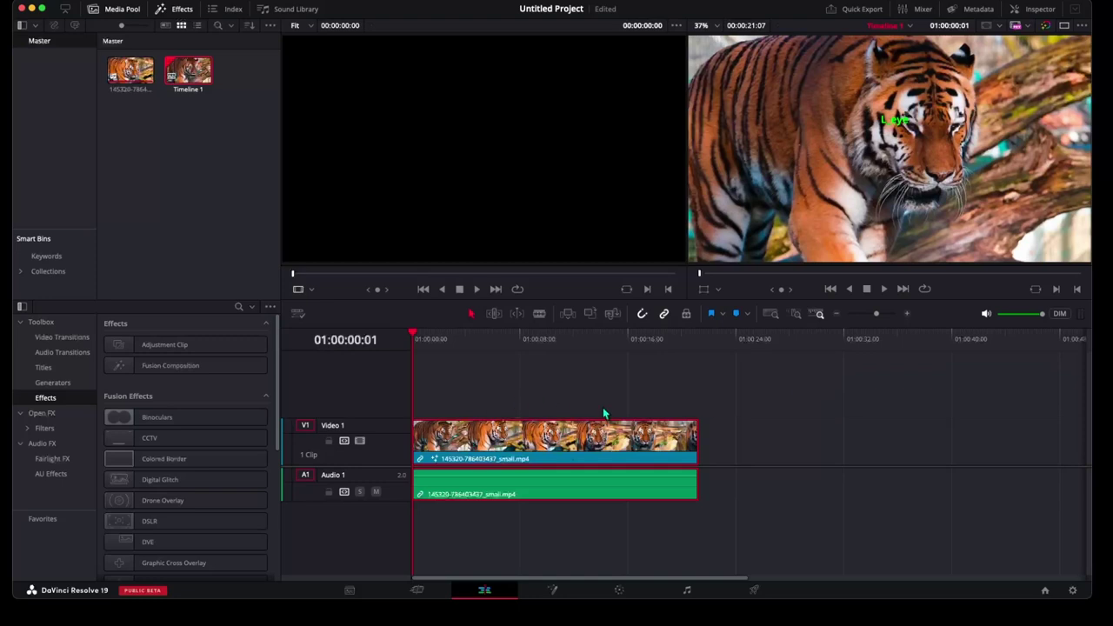
{"action": "key", "text": "space"}
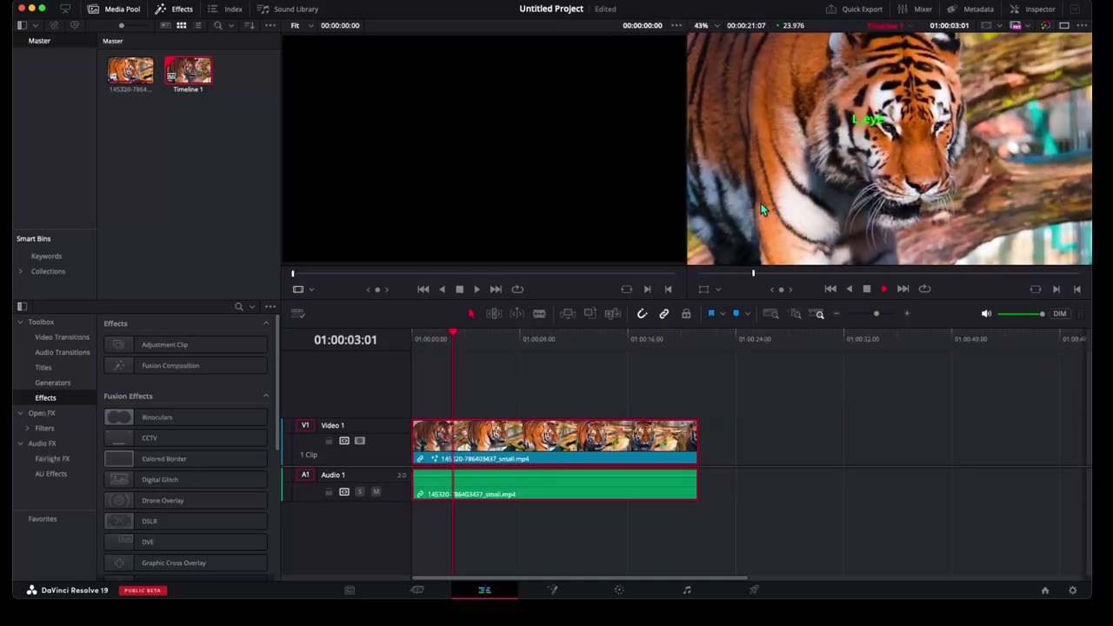
{"action": "scroll", "coordinate": [808, 204], "scroll_direction": "down", "scroll_amount": 1}
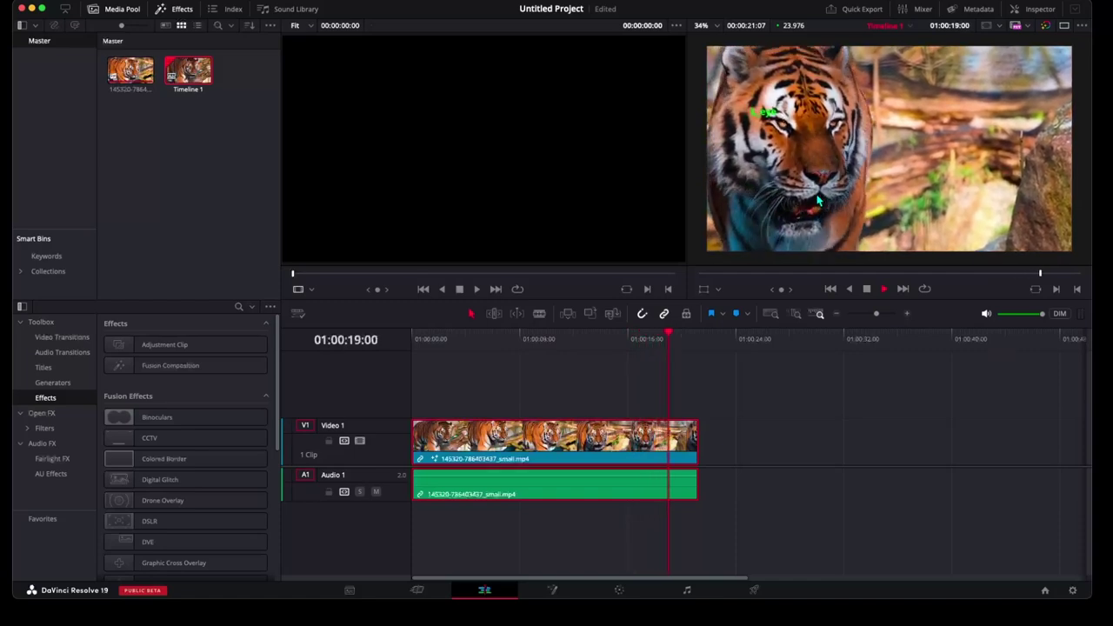
{"action": "key", "text": "space"}
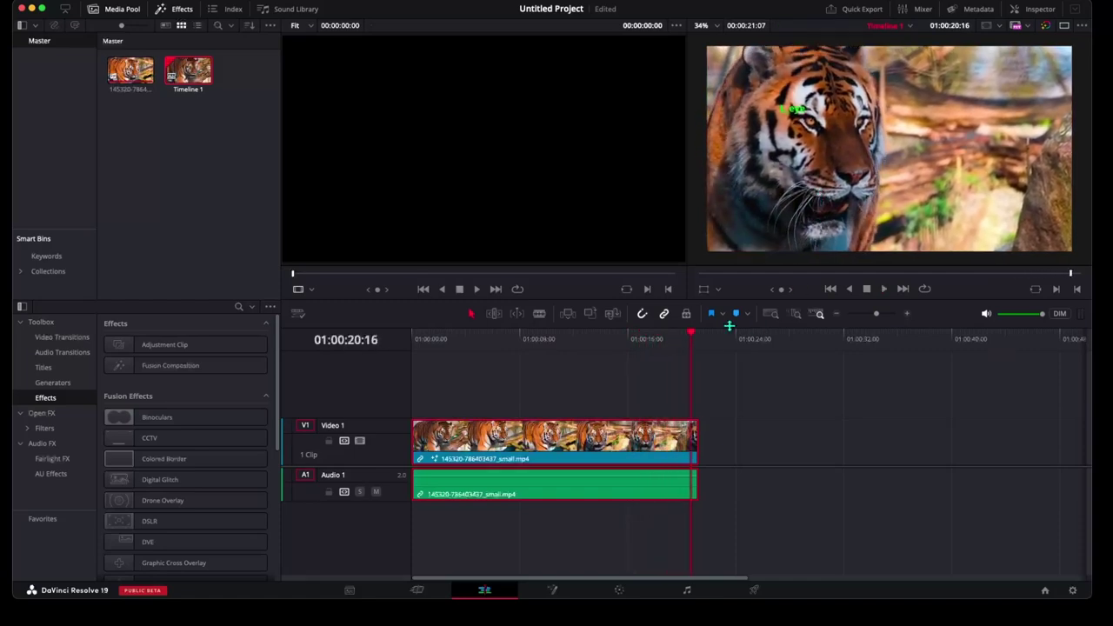
{"action": "left_click_drag", "start_coordinate": [678, 349], "coordinate": [416, 344]}
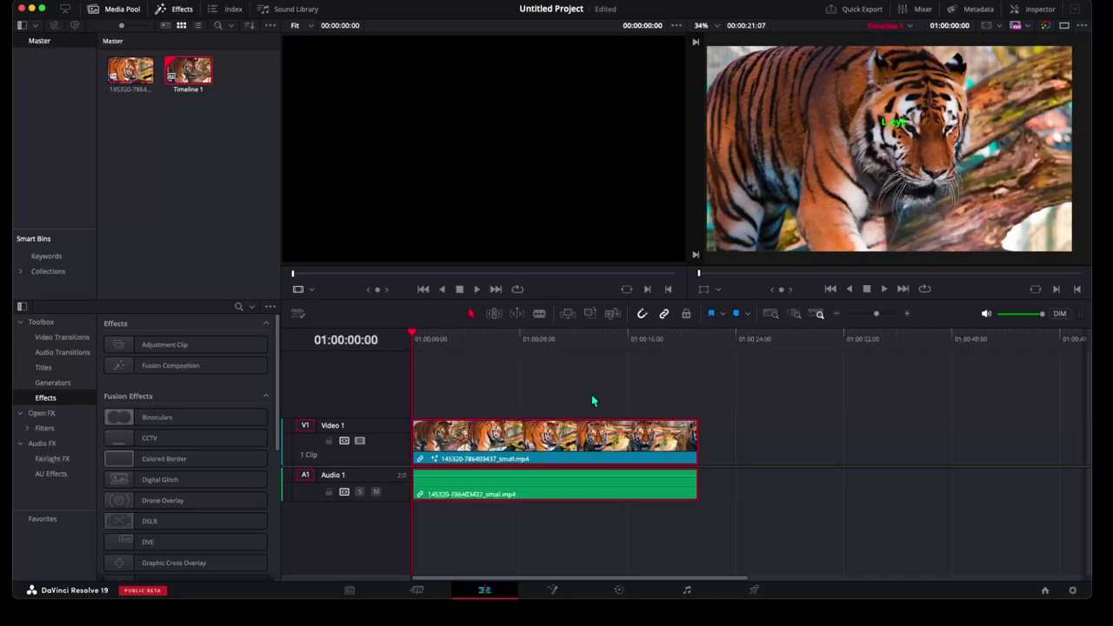
Return to the Fusion page showing the MediaIn1–Tracker1–MediaOut1 graph with Text1 feeding the tracker.
{"action": "left_click", "coordinate": [545, 592]}
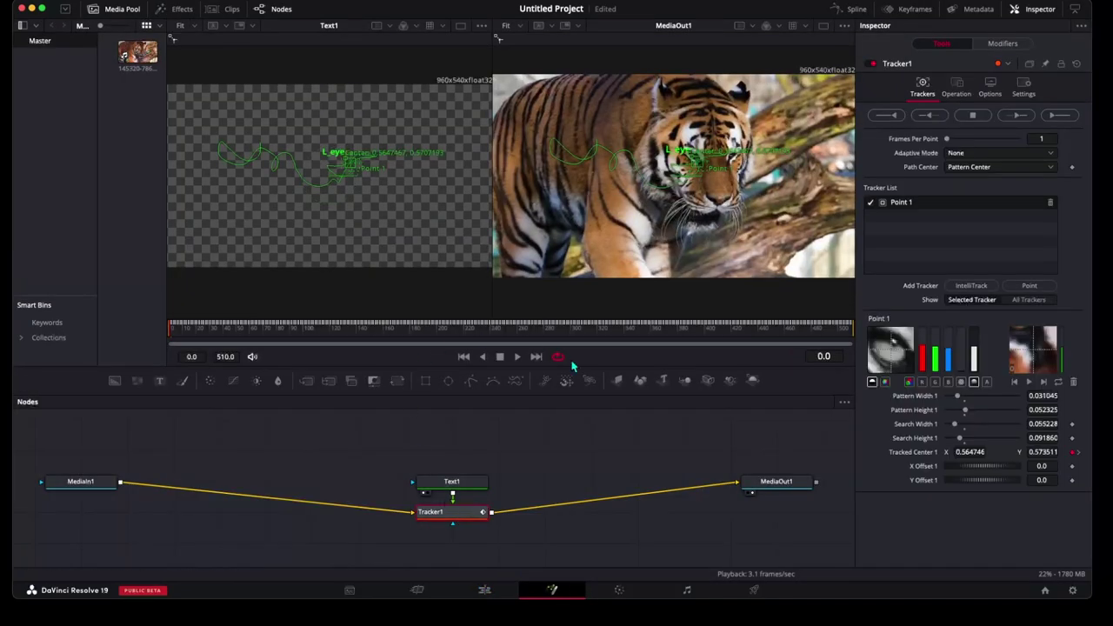